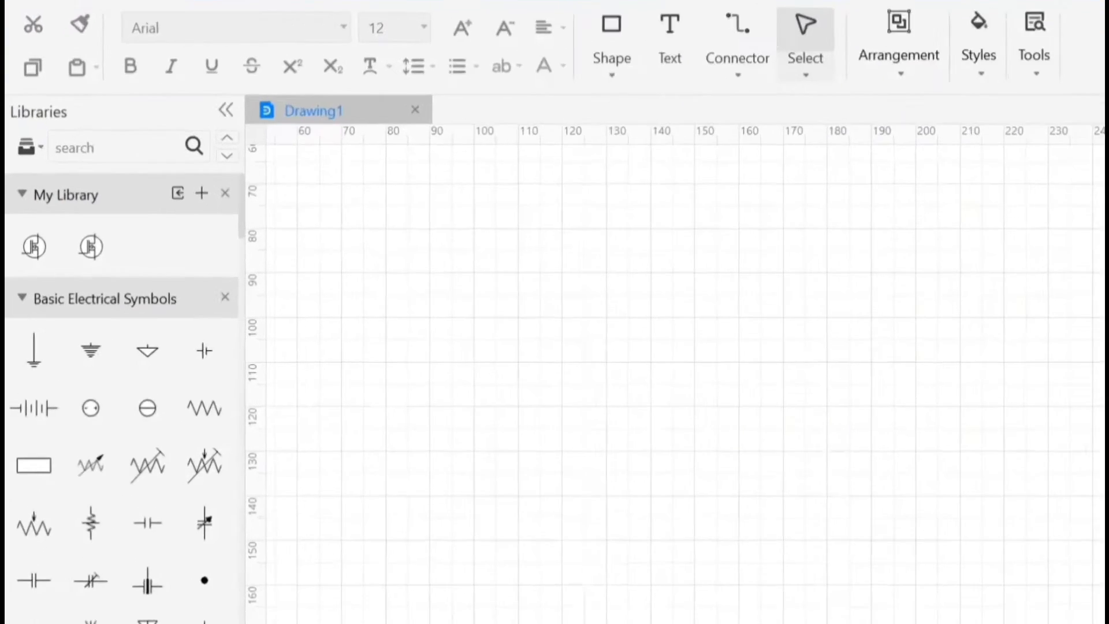
# Search the symbol library for "battery" and place the multi-cell battery symbol near the left edge of the drawing
pyautogui.write('battery')
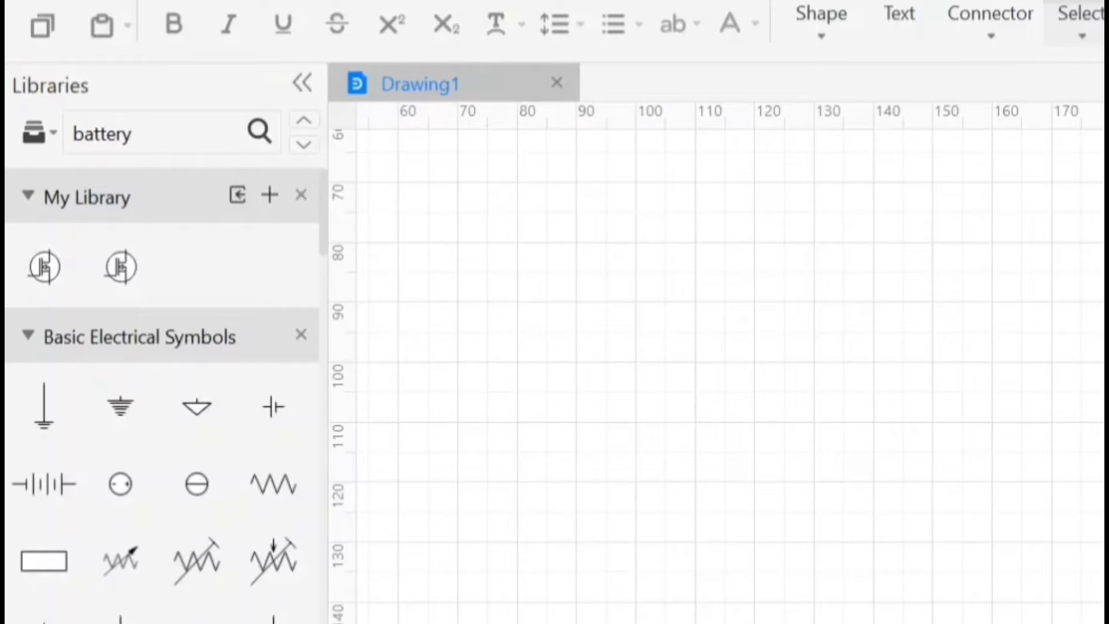
pyautogui.press('Return')
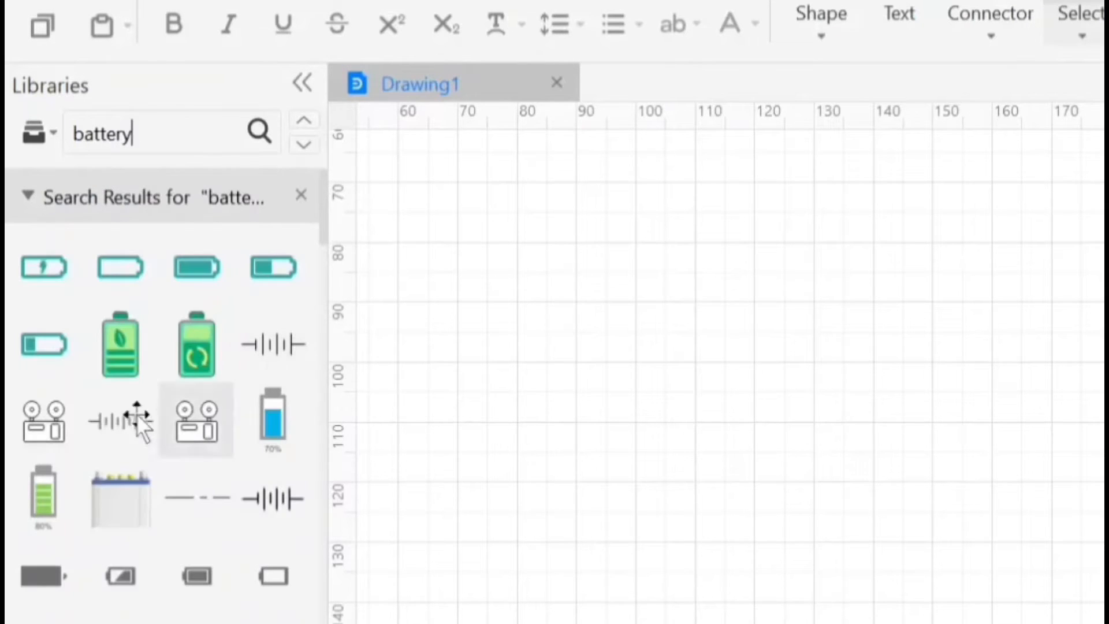
pyautogui.moveTo(265, 353); pyautogui.dragTo(502, 417)
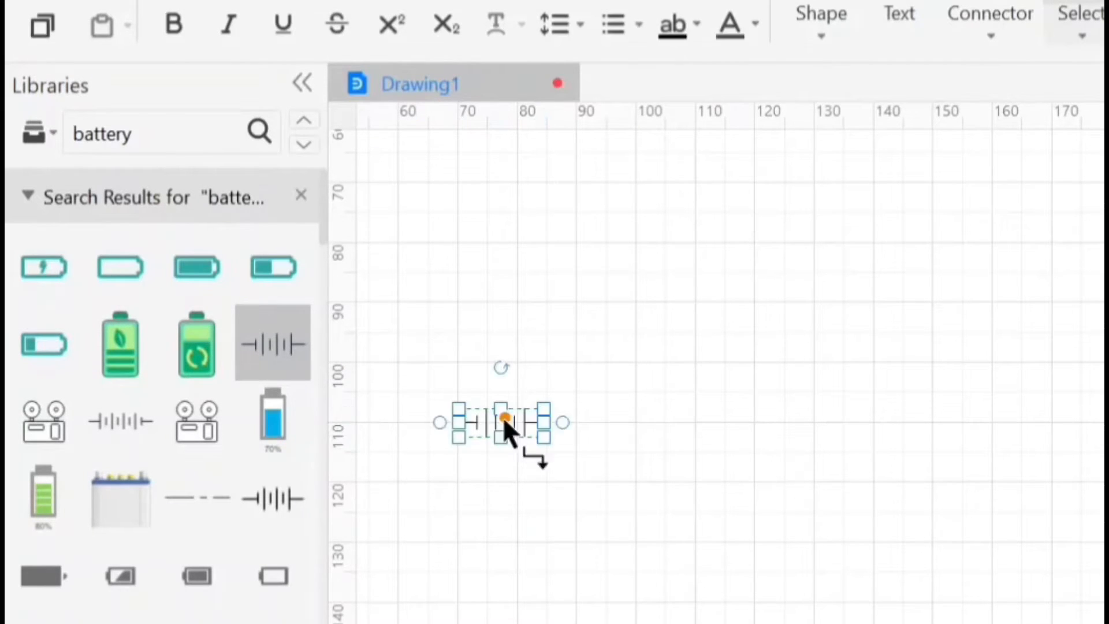
pyautogui.click(751, 424)
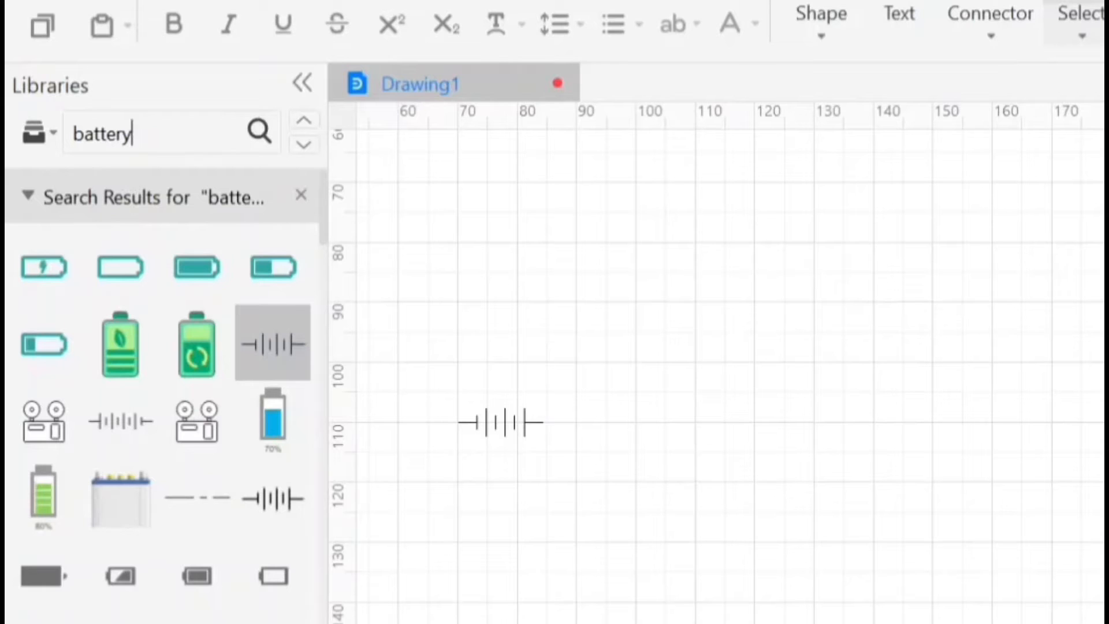
# Search the library for "resister" and place two zigzag resistor symbols, one above the other, right of the battery
pyautogui.press('BackSpace')
pyautogui.press('BackSpace')
pyautogui.press('BackSpace')
pyautogui.press('BackSpace')
pyautogui.press('BackSpace')
pyautogui.write('resister')
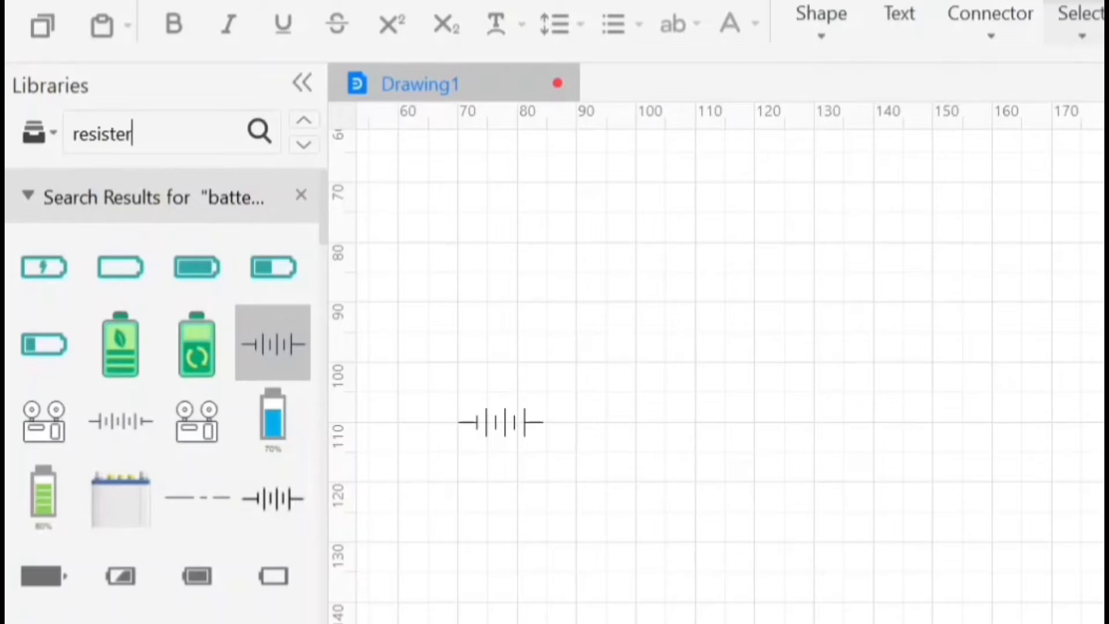
pyautogui.press('Return')
pyautogui.click(51, 295)
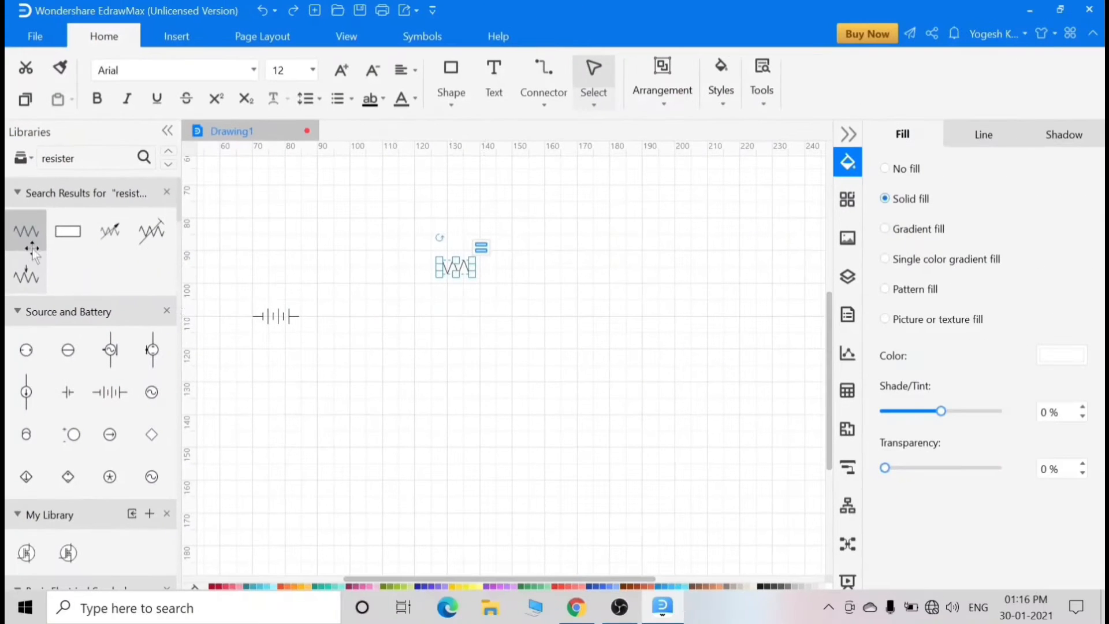
pyautogui.moveTo(33, 252); pyautogui.dragTo(467, 319)
pyautogui.click(410, 369)
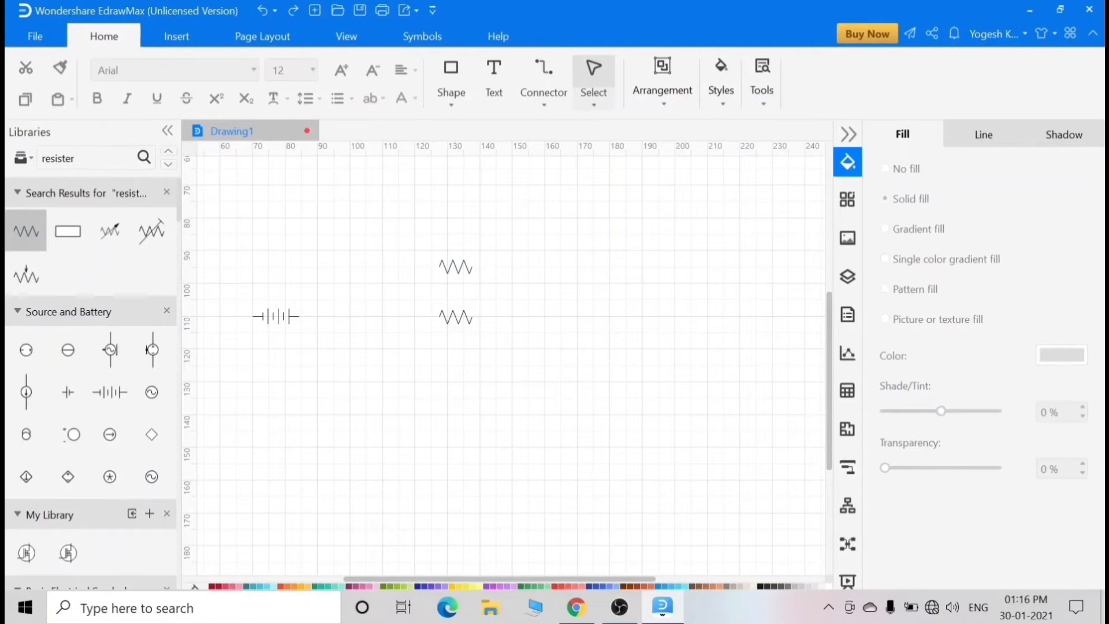
# Search the library for "mosfet" and place two MOSFET symbols between the battery and the resistors
pyautogui.write('mosfet')
pyautogui.press('Return')
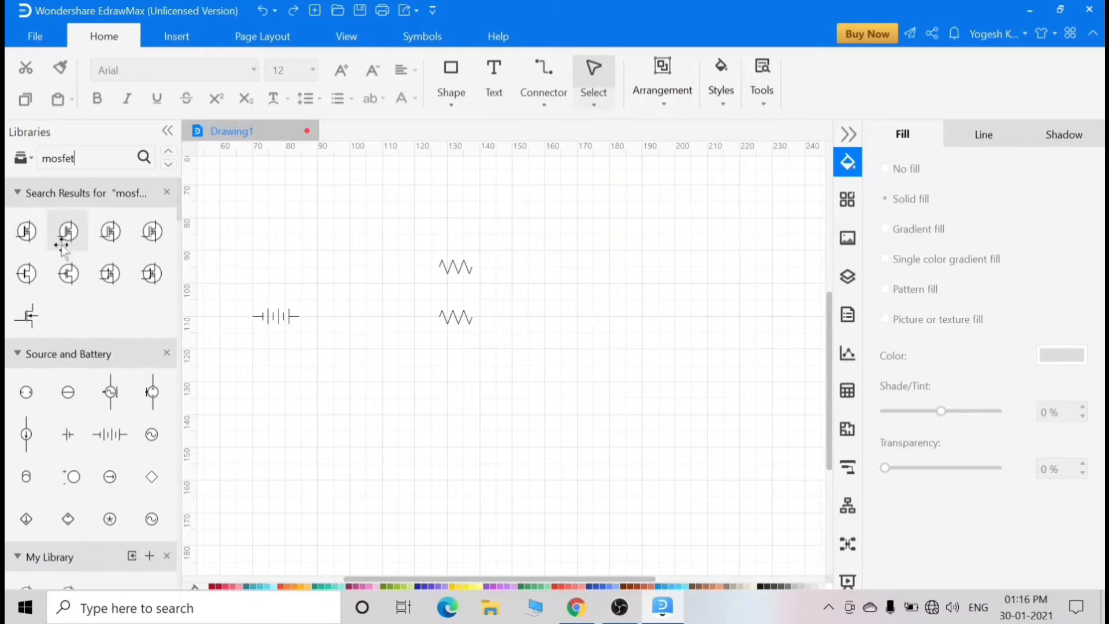
pyautogui.moveTo(79, 242); pyautogui.dragTo(383, 337)
# Place a capacitor symbol below the resistors and a filled diode symbol below the battery
pyautogui.scroll(-10, 114, 332)
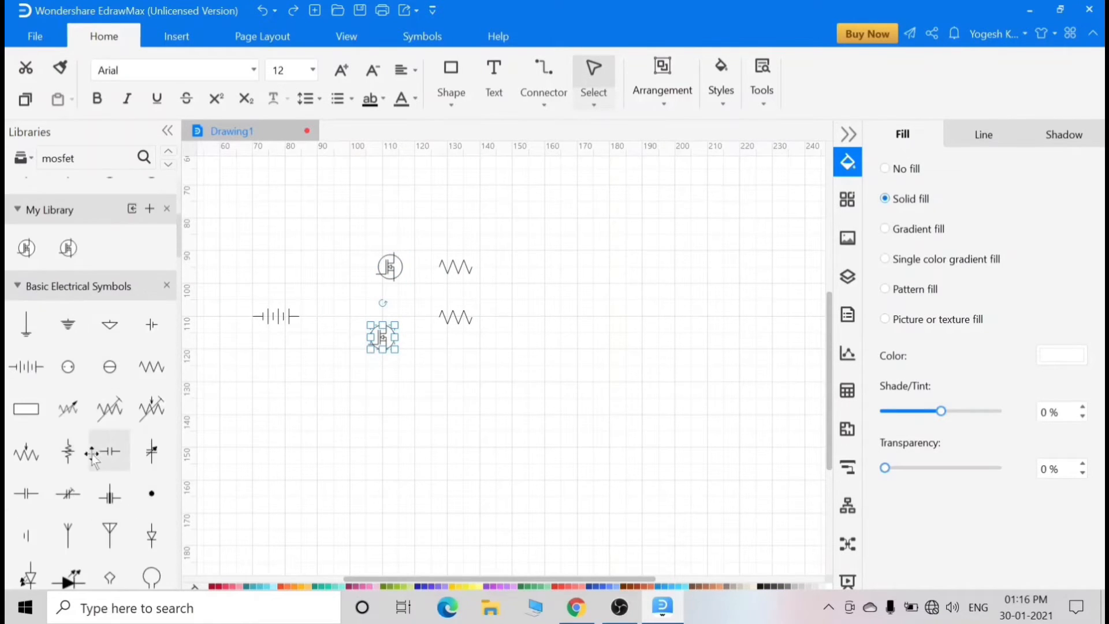
pyautogui.click(119, 357)
pyautogui.scroll(3, 112, 405)
pyautogui.scroll(10, 110, 358)
pyautogui.moveTo(26, 274); pyautogui.dragTo(300, 408)
pyautogui.click(331, 429)
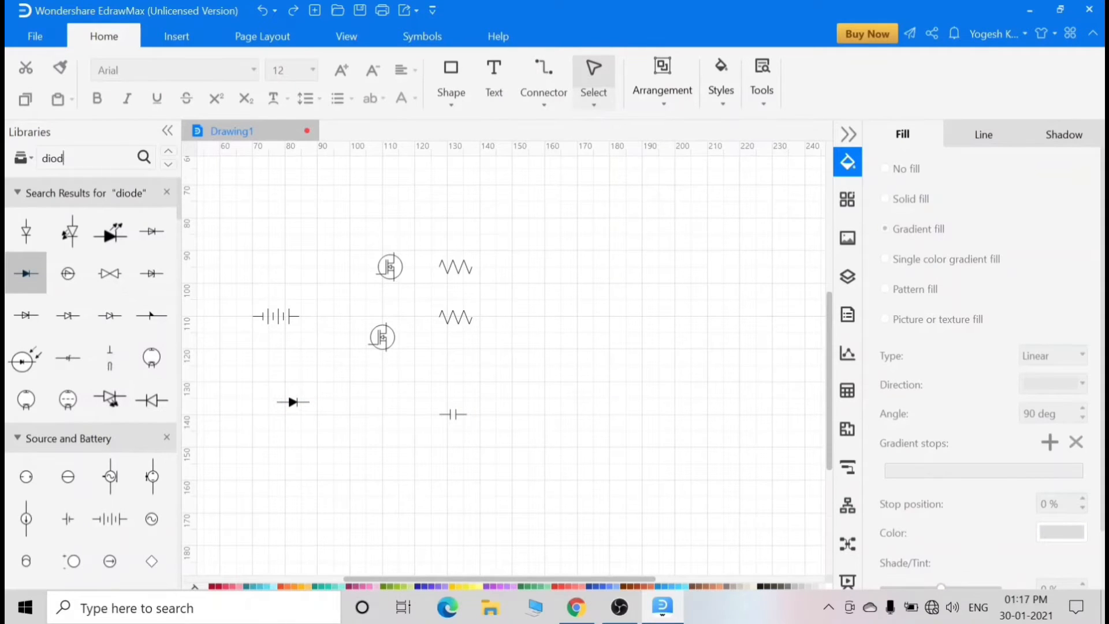
# Clear the symbol search and place an adjustable resistor with an arrow below the other components
pyautogui.press('BackSpace')
pyautogui.press('BackSpace')
pyautogui.press('BackSpace')
pyautogui.press('BackSpace')
pyautogui.scroll(-8, 128, 465)
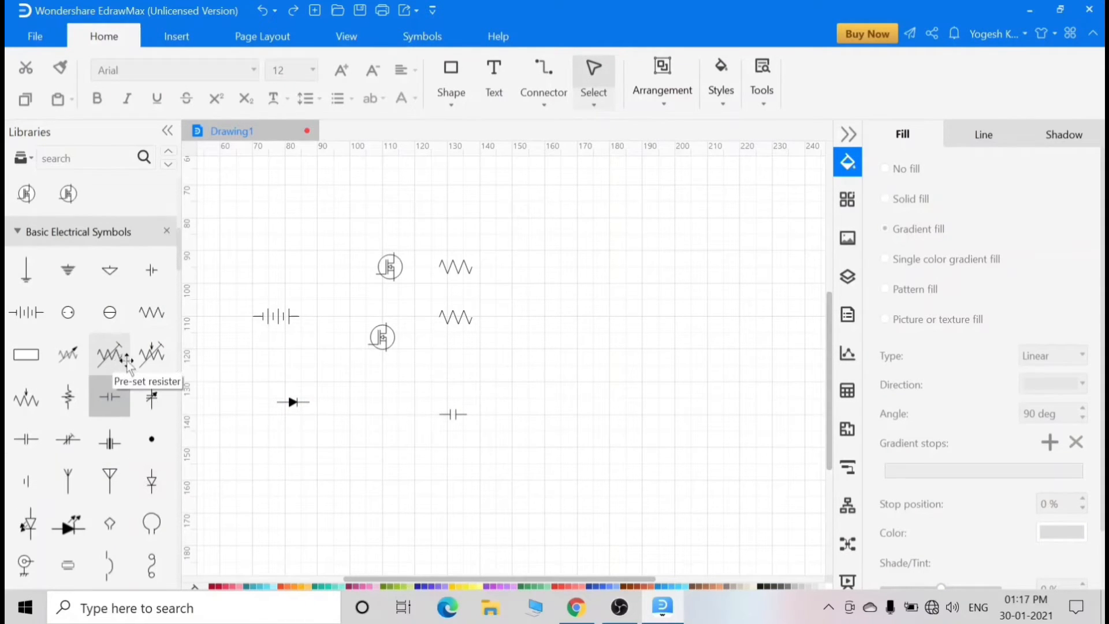
pyautogui.moveTo(26, 402); pyautogui.dragTo(374, 471)
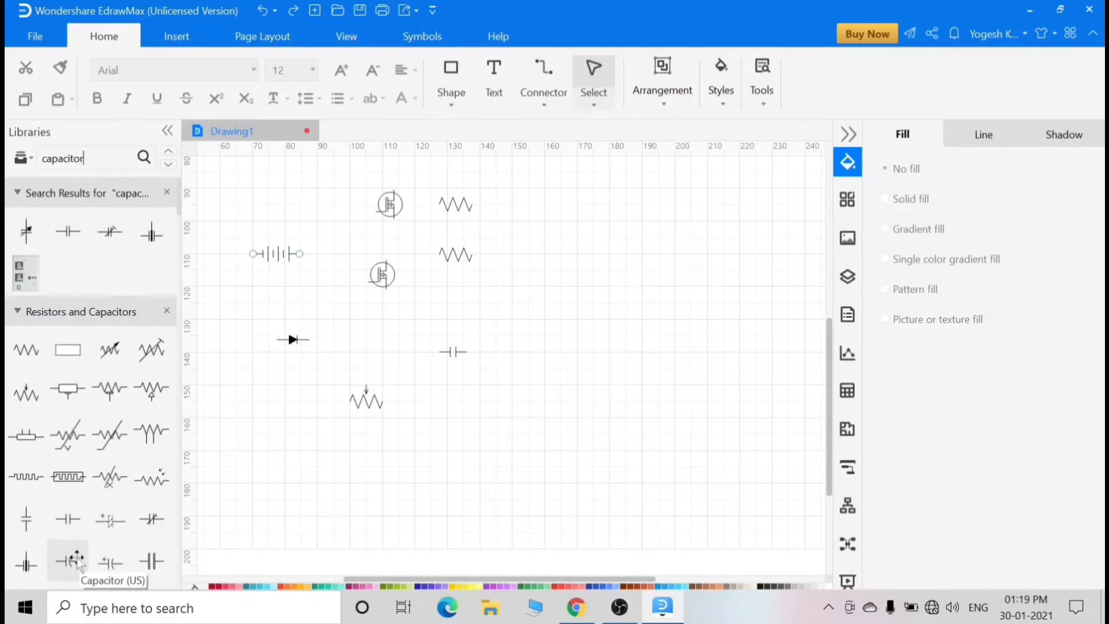
# Place a Capacitor (US) symbol and a polarized capacitor symbol, and delete the plain capacitor between them
pyautogui.moveTo(77, 560); pyautogui.dragTo(455, 398)
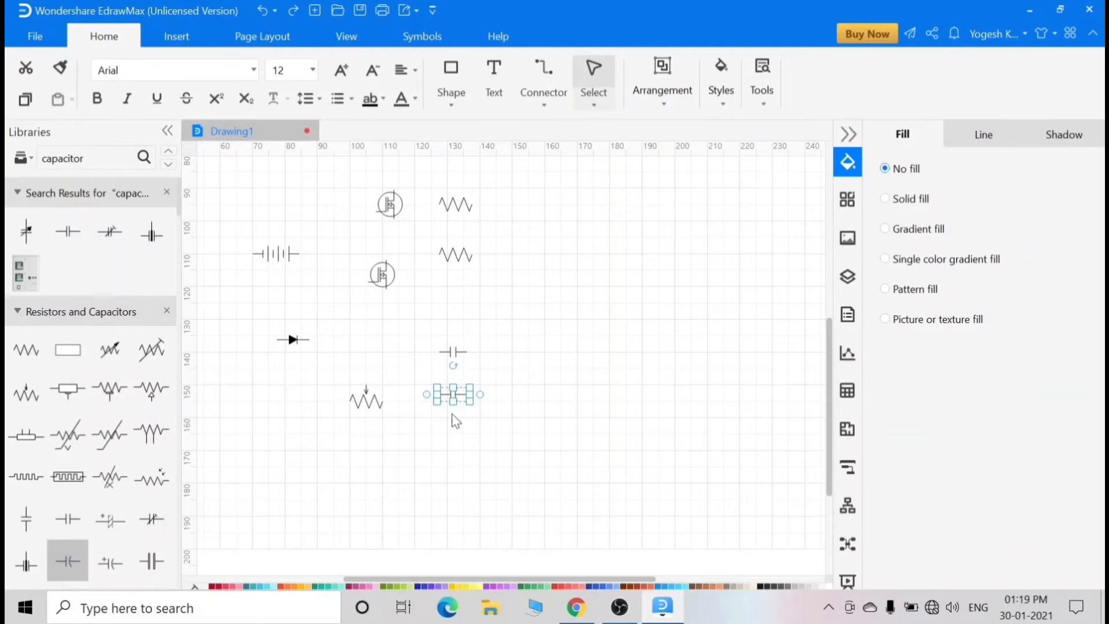
pyautogui.moveTo(114, 568); pyautogui.dragTo(456, 319)
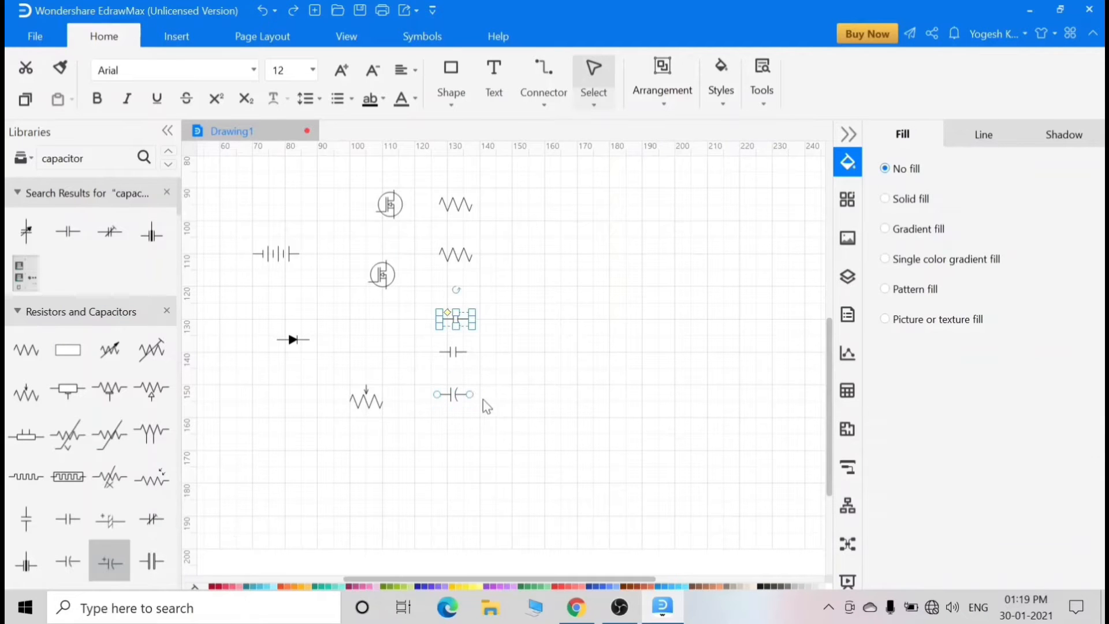
pyautogui.rightClick(453, 363)
pyautogui.click(452, 549)
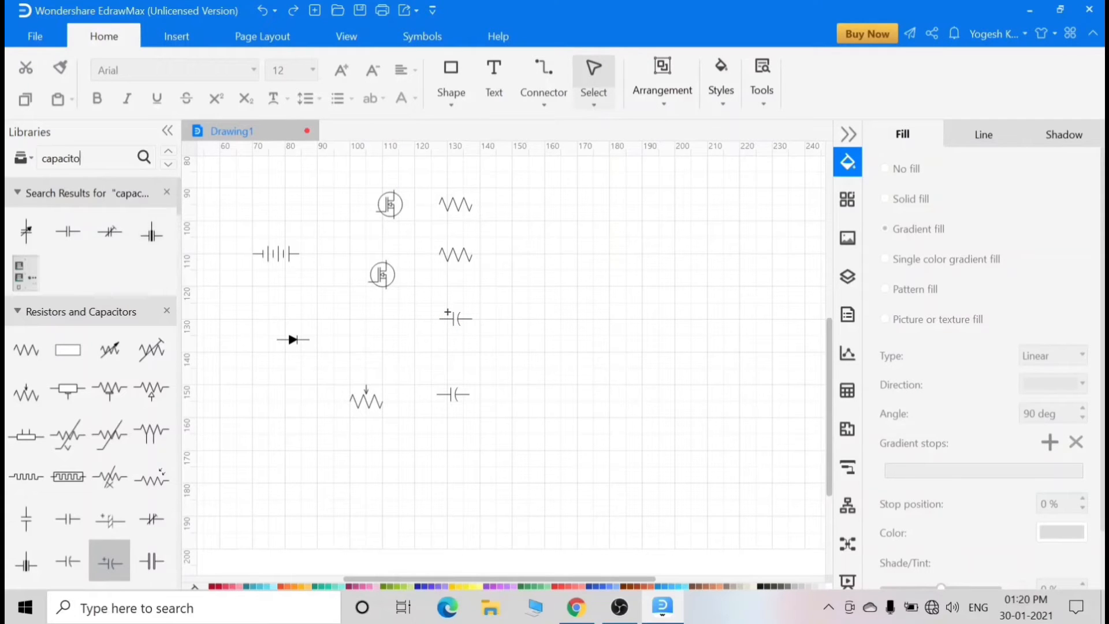
# Search the library for "transformer" and place a three-winding transformer symbol to the right of the other components
pyautogui.write('transformer')
pyautogui.press('Return')
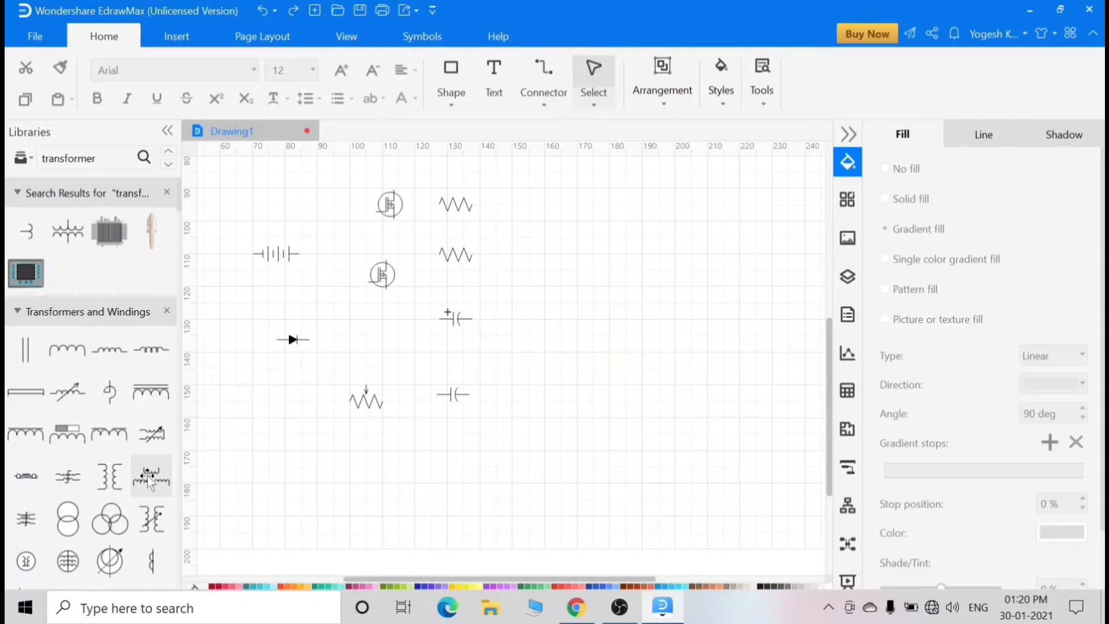
pyautogui.moveTo(154, 473); pyautogui.dragTo(623, 305)
pyautogui.moveTo(618, 255); pyautogui.dragTo(646, 351)
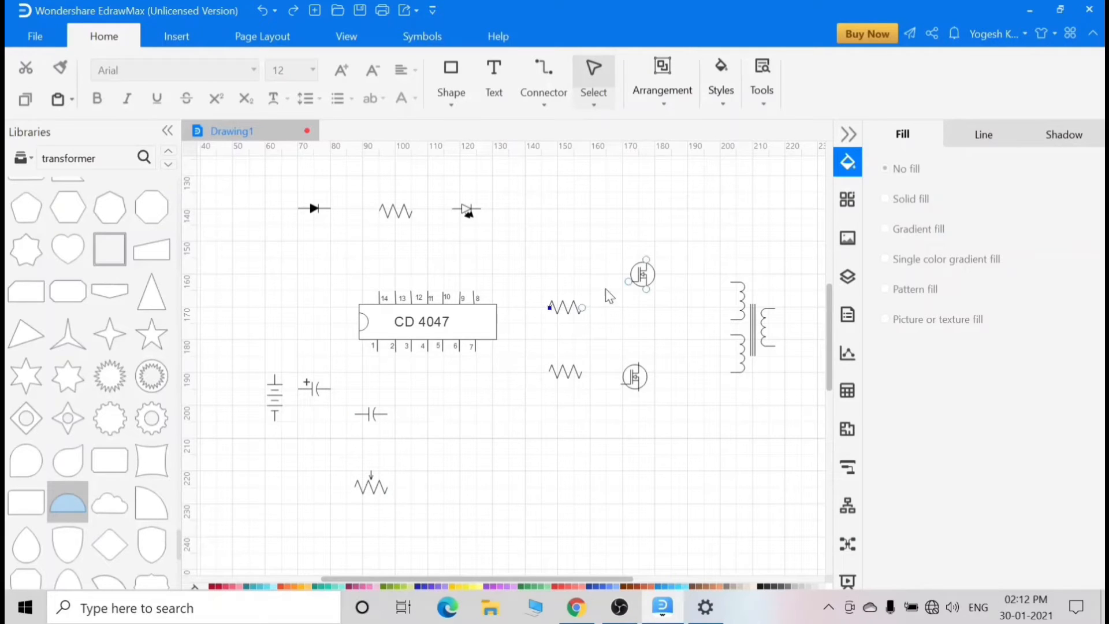
# Shift the upper resistor right of the CD 4047 chip slightly upward toward the upper MOSFET
pyautogui.click(559, 308)
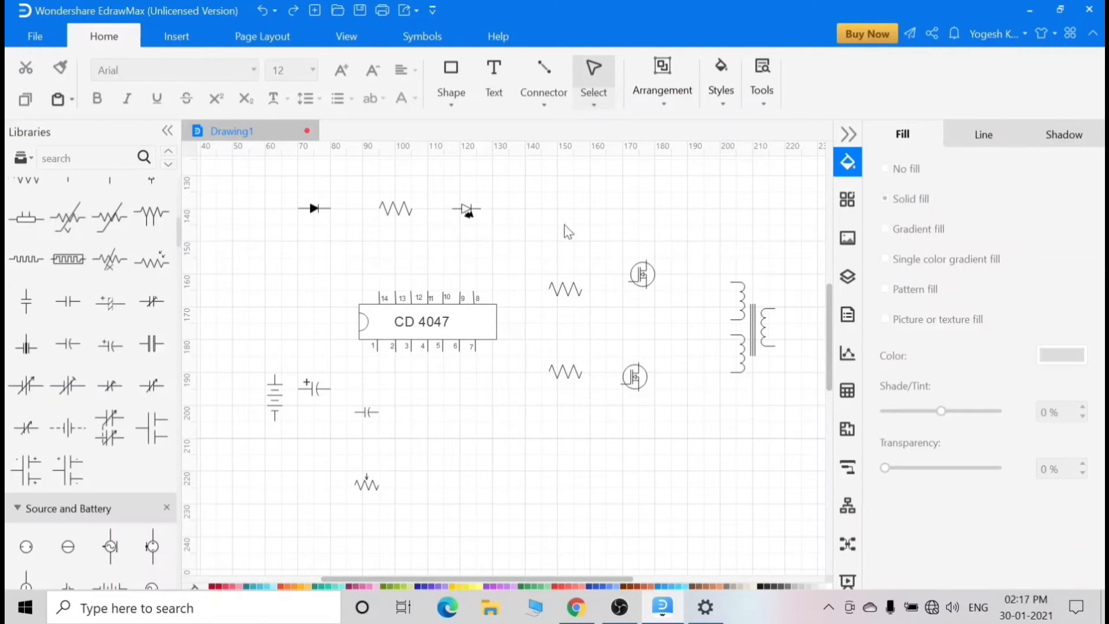
pyautogui.click(571, 370)
pyautogui.click(582, 497)
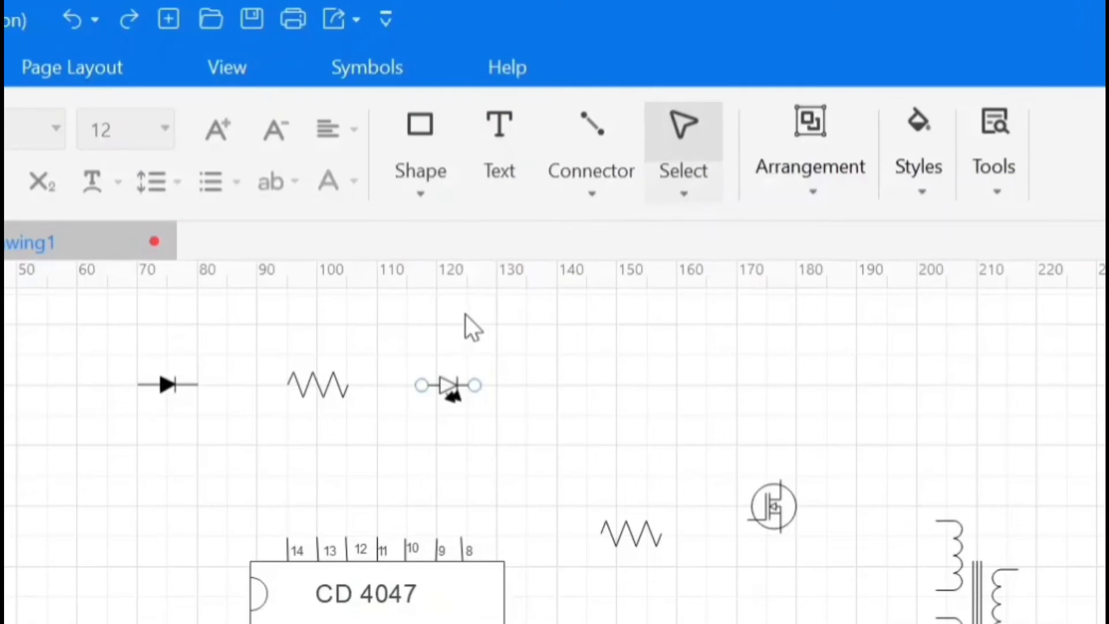
# Wire the battery across the polarized capacitor and connect its upper terminal to the diode using the elbow Connector
pyautogui.click(592, 179)
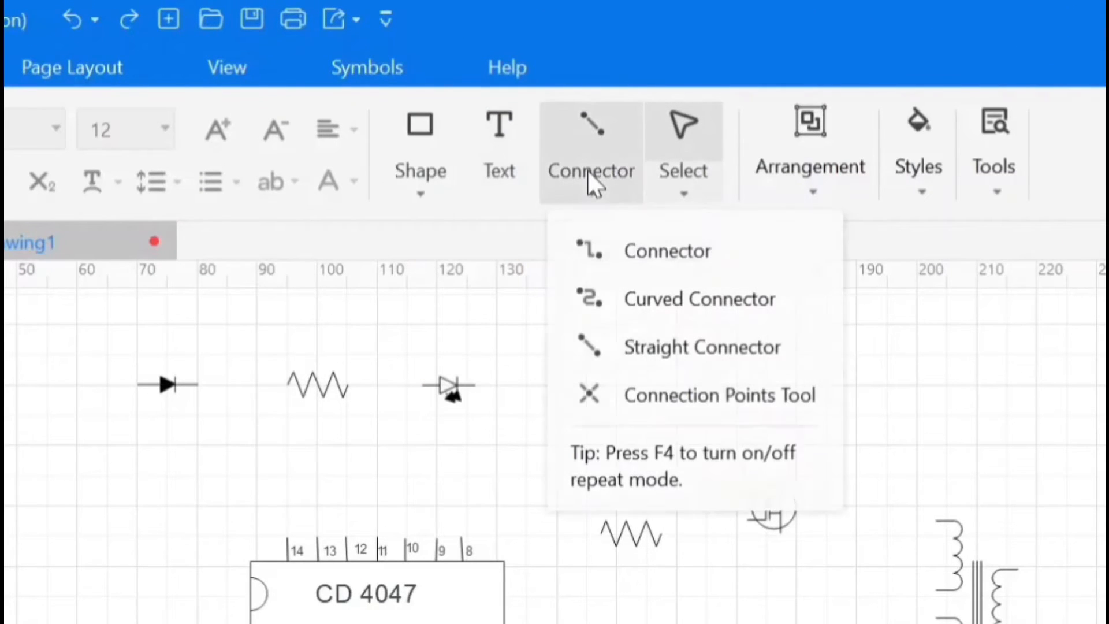
pyautogui.click(643, 259)
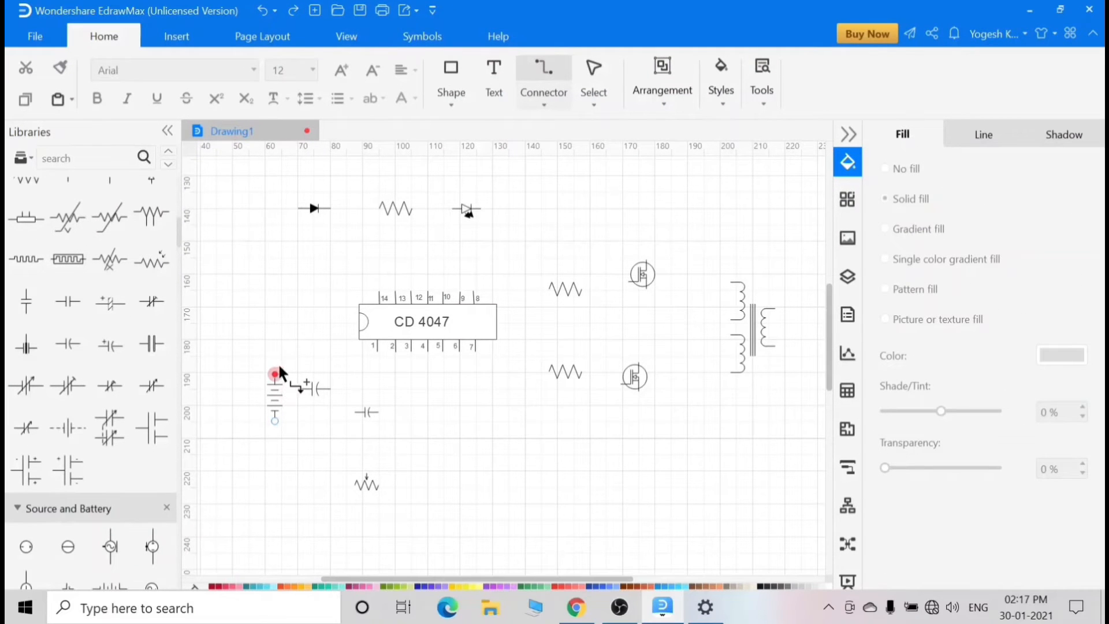
pyautogui.moveTo(279, 370)
pyautogui.mouseDown()
pyautogui.moveTo(296, 371)
pyautogui.moveTo(298, 388)
pyautogui.moveTo(332, 409)
pyautogui.moveTo(276, 421)
pyautogui.mouseUp()
pyautogui.moveTo(274, 374)
pyautogui.mouseDown()
pyautogui.moveTo(298, 208)
pyautogui.moveTo(537, 210)
pyautogui.mouseUp()
pyautogui.click(427, 459)
# Join the diode, resistor and LED in series with straight connectors and extend the line beyond the LED
pyautogui.click(547, 87)
pyautogui.click(548, 103)
pyautogui.click(572, 192)
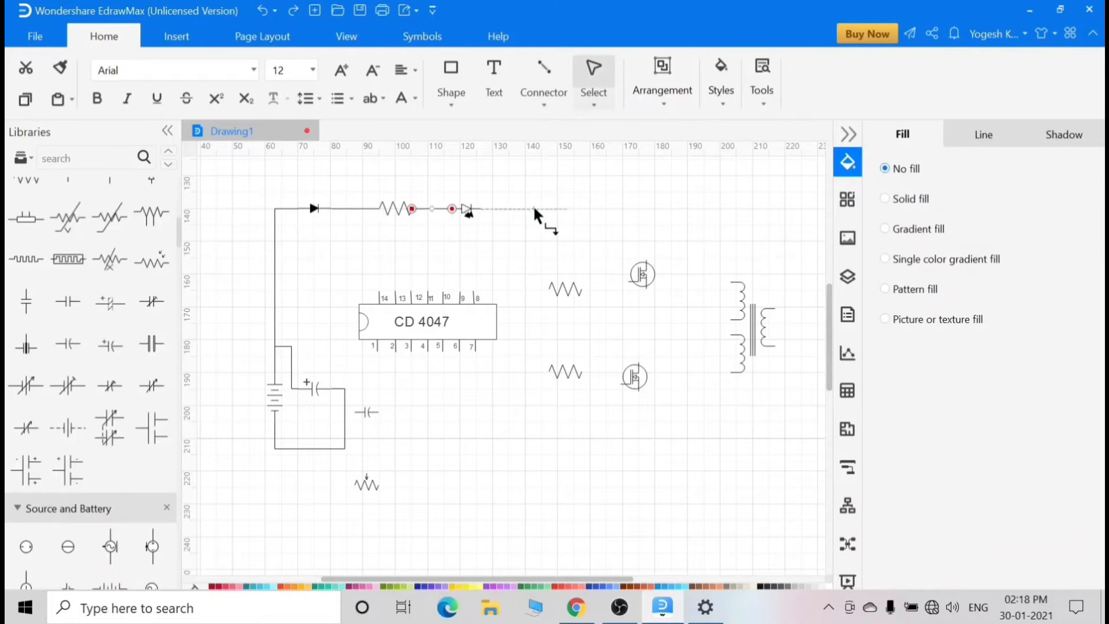
pyautogui.click(547, 247)
# Search the library for "GROUND" and place an earth ground symbol at the end of the LED line
pyautogui.click(87, 158)
pyautogui.write('GROUND')
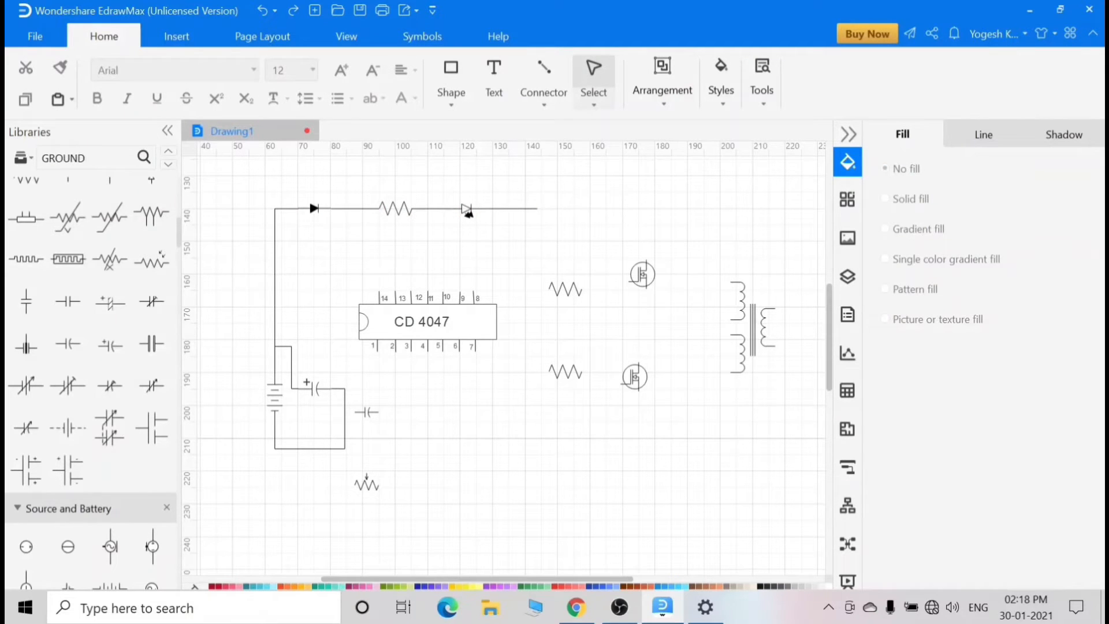
pyautogui.press('Return')
pyautogui.moveTo(26, 271); pyautogui.dragTo(530, 230)
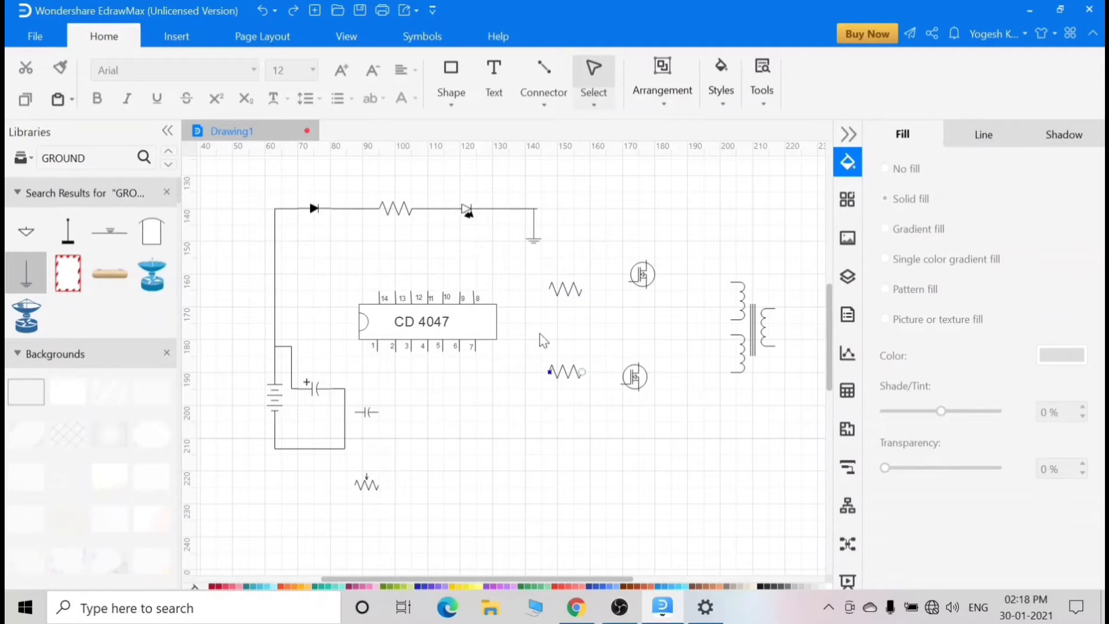
# Connect the gates of the upper and lower MOSFETs to their neighbouring resistors
pyautogui.moveTo(628, 281); pyautogui.dragTo(582, 289)
pyautogui.moveTo(621, 383); pyautogui.dragTo(582, 371)
pyautogui.click(569, 348)
pyautogui.moveTo(549, 290); pyautogui.dragTo(442, 294)
pyautogui.click(493, 293)
pyautogui.click(263, 10)
# Wire the upper resistor to pin 10 and the lower resistor to pin 11 of the CD 4047 with separate routes
pyautogui.click(550, 92)
pyautogui.moveTo(548, 289); pyautogui.dragTo(442, 296)
pyautogui.moveTo(548, 371); pyautogui.dragTo(431, 298)
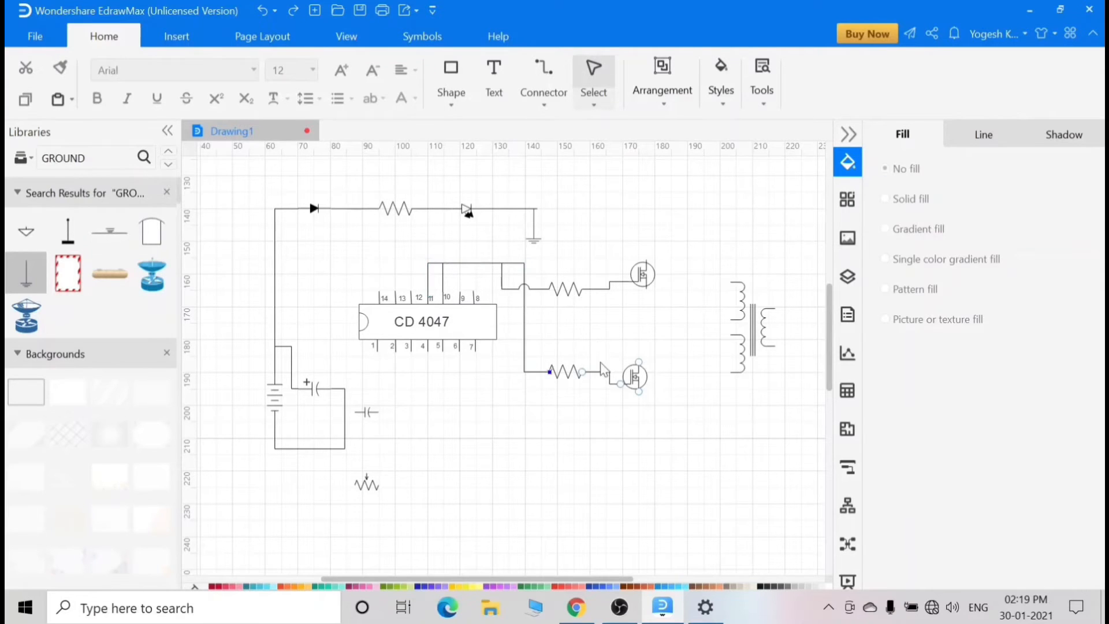
pyautogui.click(263, 11)
pyautogui.moveTo(549, 373); pyautogui.dragTo(430, 298)
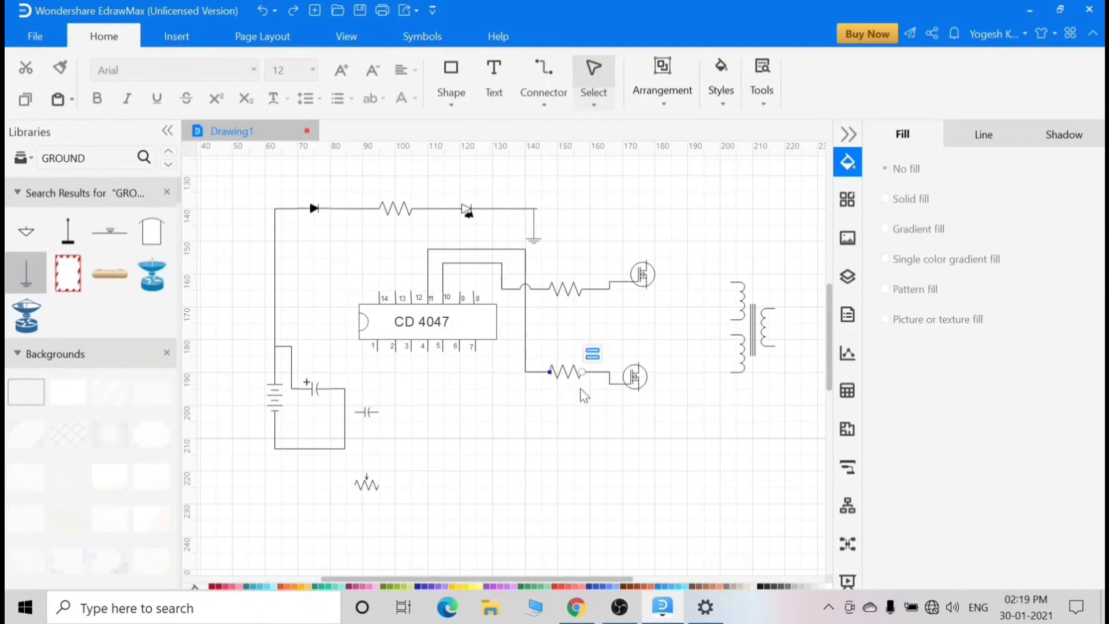
# Join pins 4, 5 and 6 of the CD 4047 with a straight connector and link pin 14 to pin 4
pyautogui.click(544, 105)
pyautogui.click(553, 188)
pyautogui.moveTo(460, 352); pyautogui.dragTo(428, 351)
pyautogui.click(544, 105)
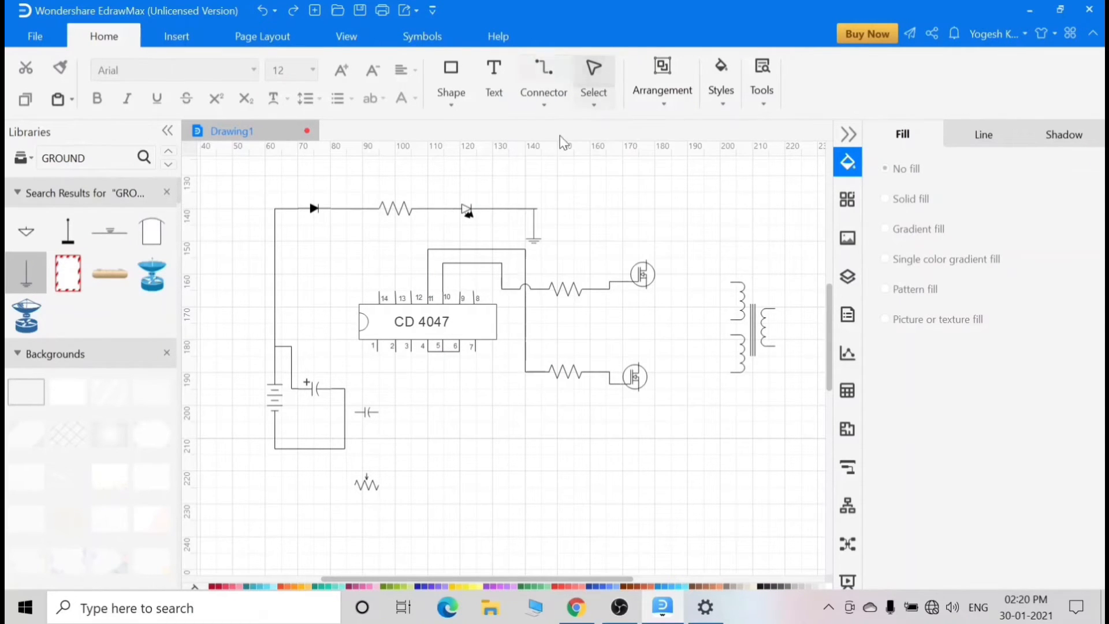
pyautogui.click(553, 136)
pyautogui.moveTo(384, 381); pyautogui.dragTo(428, 351)
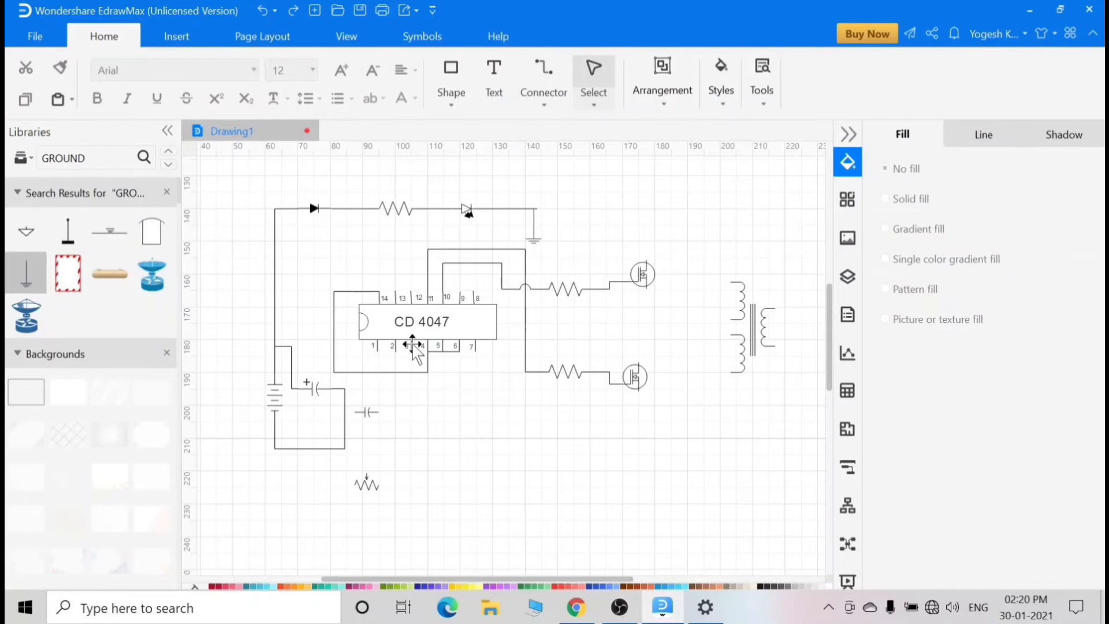
# Connect pin 7 of the CD 4047 to pin 8 with an elbow connector around the chip's right side
pyautogui.click(544, 105)
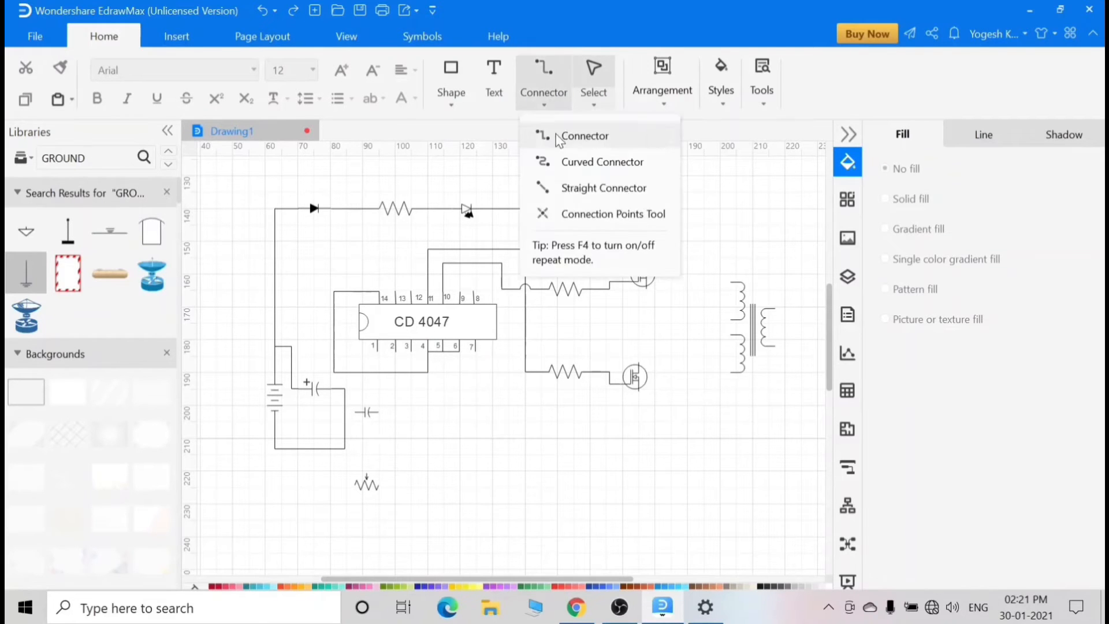
pyautogui.click(553, 137)
pyautogui.moveTo(516, 318)
pyautogui.mouseDown()
pyautogui.moveTo(478, 361)
pyautogui.moveTo(473, 291)
pyautogui.moveTo(463, 291)
pyautogui.moveTo(473, 291)
pyautogui.mouseUp()
# Bridge pin 8 to neighbouring upper pins of the CD 4047 with connectors
pyautogui.click(544, 105)
pyautogui.click(569, 136)
pyautogui.click(544, 105)
pyautogui.click(571, 162)
pyautogui.click(497, 404)
pyautogui.click(544, 105)
pyautogui.click(572, 189)
pyautogui.click(494, 395)
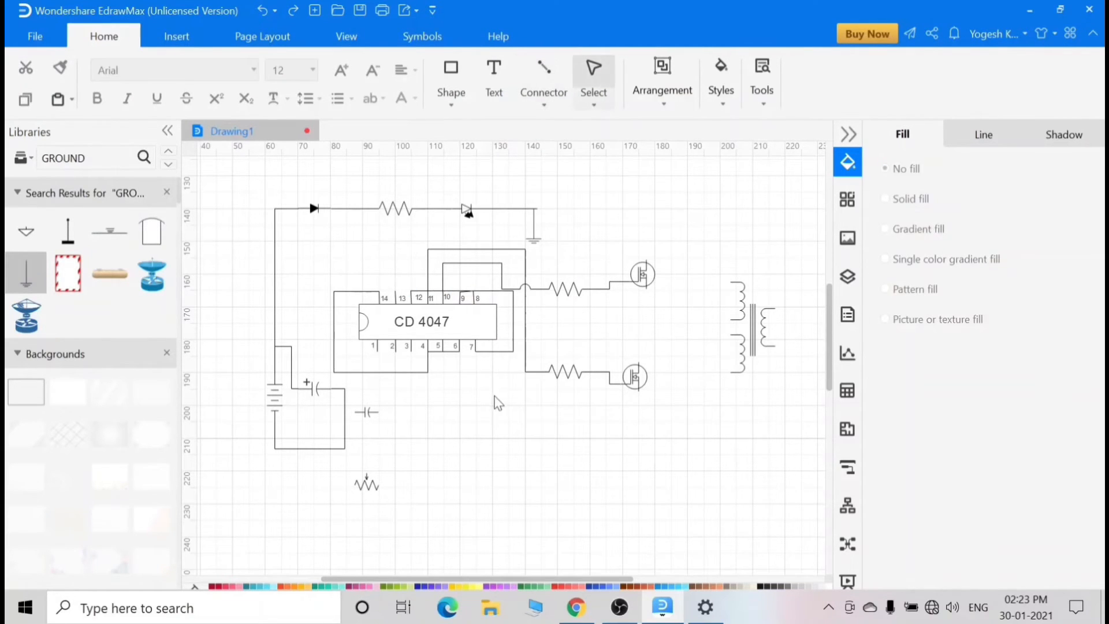
# Search the library for "RESISTER" and place another zigzag resistor below the CD 4047
pyautogui.click(368, 414)
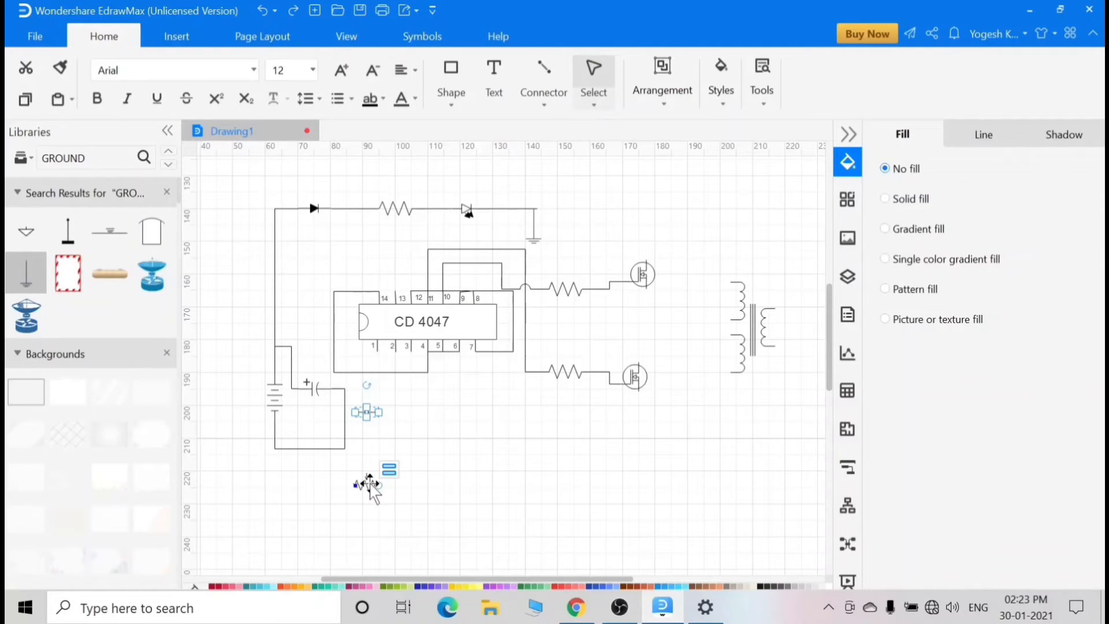
pyautogui.click(478, 437)
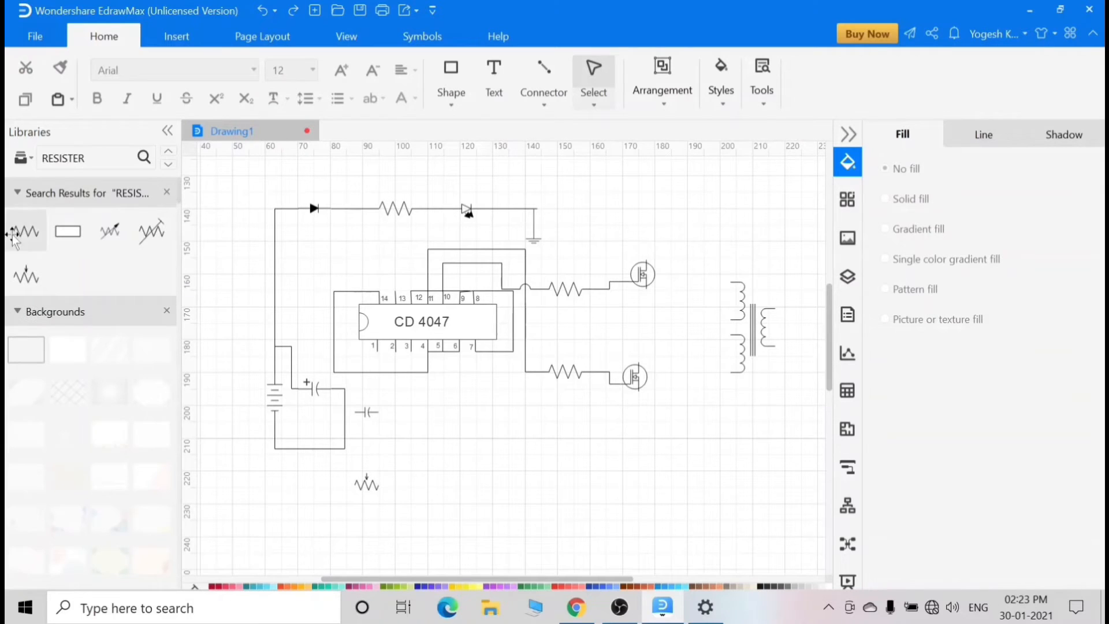
pyautogui.moveTo(26, 230); pyautogui.dragTo(458, 420)
pyautogui.click(545, 485)
# Move the small capacitor beneath pins 1 and 2 of the CD 4047 and wire it to pin 2
pyautogui.moveTo(367, 412); pyautogui.dragTo(392, 363)
pyautogui.click(544, 104)
pyautogui.click(568, 191)
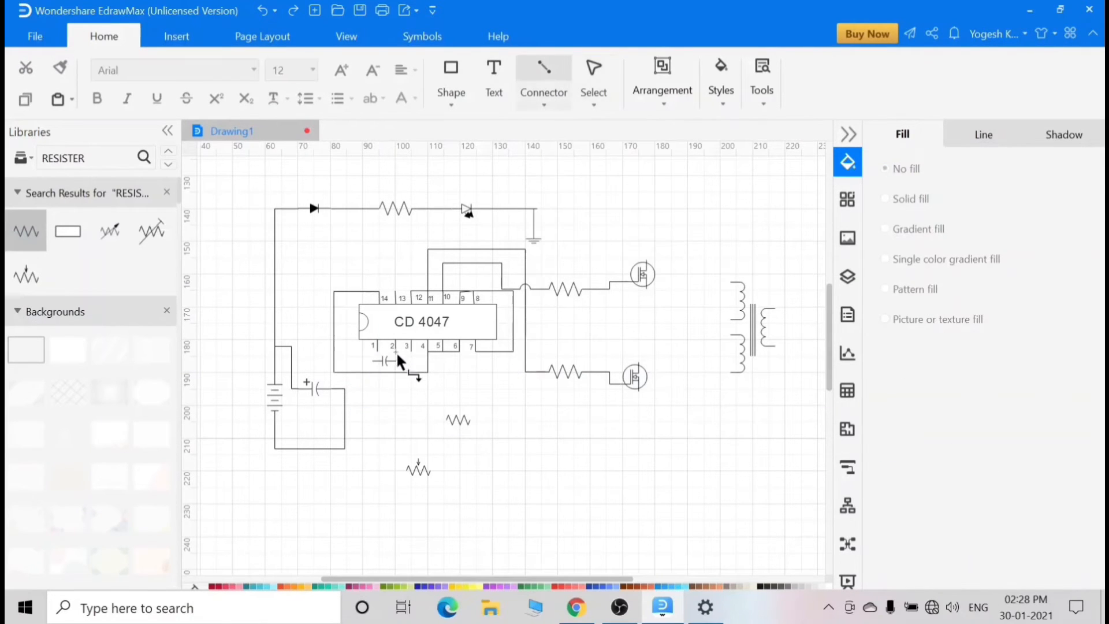
pyautogui.click(397, 368)
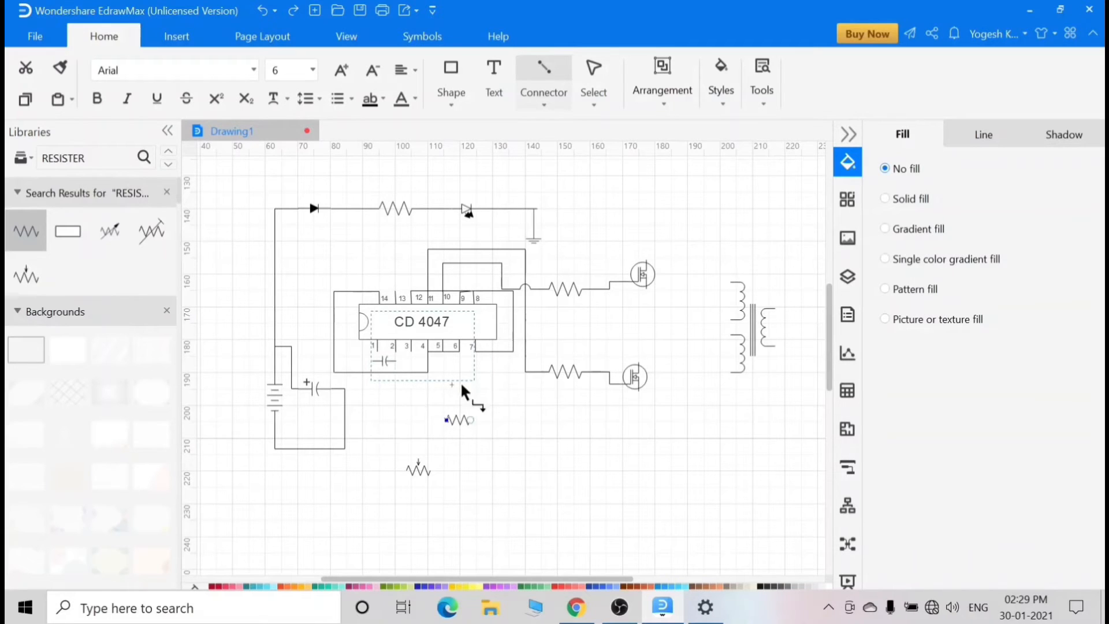
pyautogui.press('Escape')
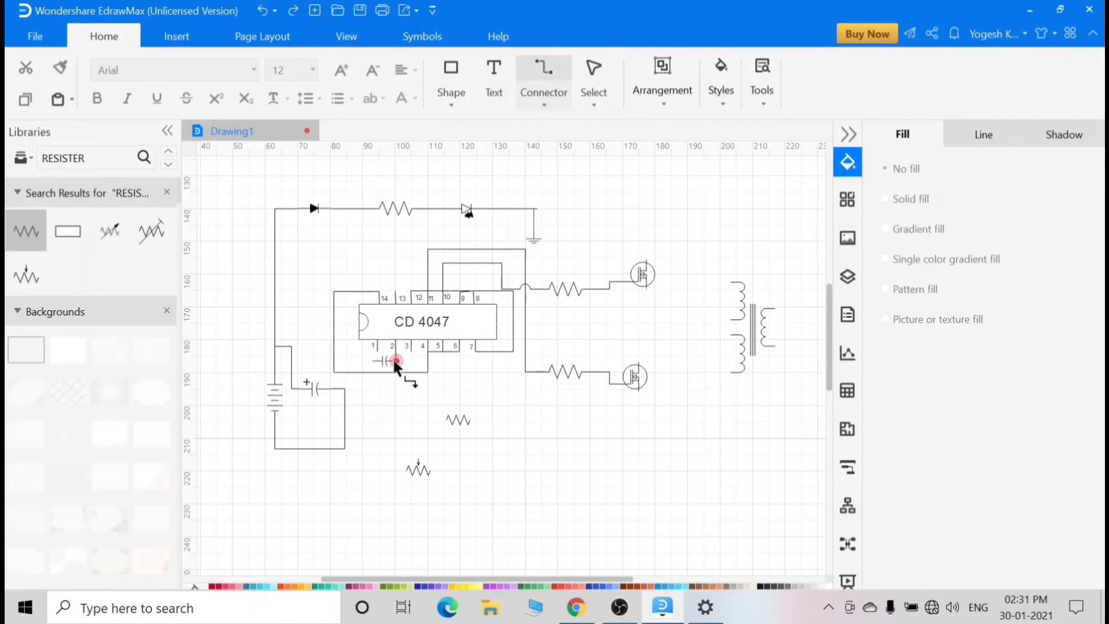
# Wire the free end of the small capacitor to pin 1 of the CD 4047
pyautogui.moveTo(395, 366); pyautogui.dragTo(372, 351)
pyautogui.press('Escape')
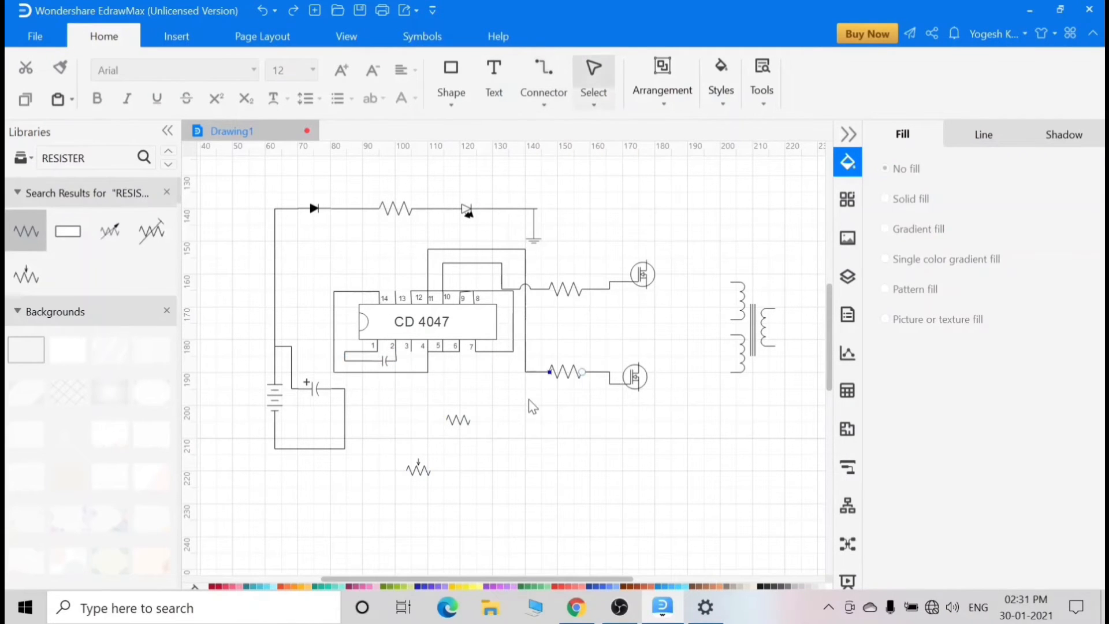
# Arrange the variable resistor and the loose zigzag resistor side by side below the CD 4047
pyautogui.moveTo(460, 422); pyautogui.dragTo(423, 408)
pyautogui.moveTo(421, 472); pyautogui.dragTo(386, 408)
pyautogui.moveTo(423, 408); pyautogui.dragTo(455, 409)
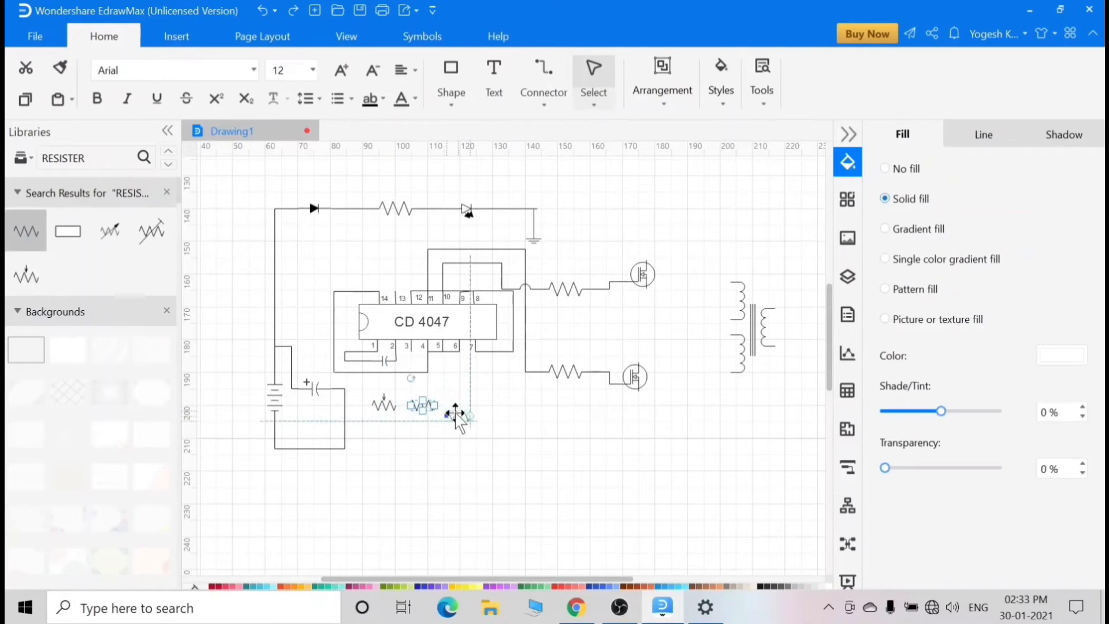
pyautogui.moveTo(384, 406); pyautogui.dragTo(406, 407)
# Connect pin 2 of the CD 4047 to the variable resistor and join that to the neighbouring zigzag resistor with straight connectors
pyautogui.click(471, 231)
pyautogui.click(543, 103)
pyautogui.click(570, 186)
pyautogui.moveTo(397, 361); pyautogui.dragTo(421, 406)
pyautogui.click(403, 458)
pyautogui.click(430, 438)
pyautogui.click(461, 445)
# Wire pin 3 of the CD 4047 to the free end of the lower zigzag resistor with an elbow connector
pyautogui.moveTo(412, 350)
pyautogui.mouseDown()
pyautogui.moveTo(405, 377)
pyautogui.moveTo(468, 405)
pyautogui.mouseUp()
pyautogui.click(263, 10)
pyautogui.click(528, 501)
pyautogui.click(543, 102)
pyautogui.click(581, 137)
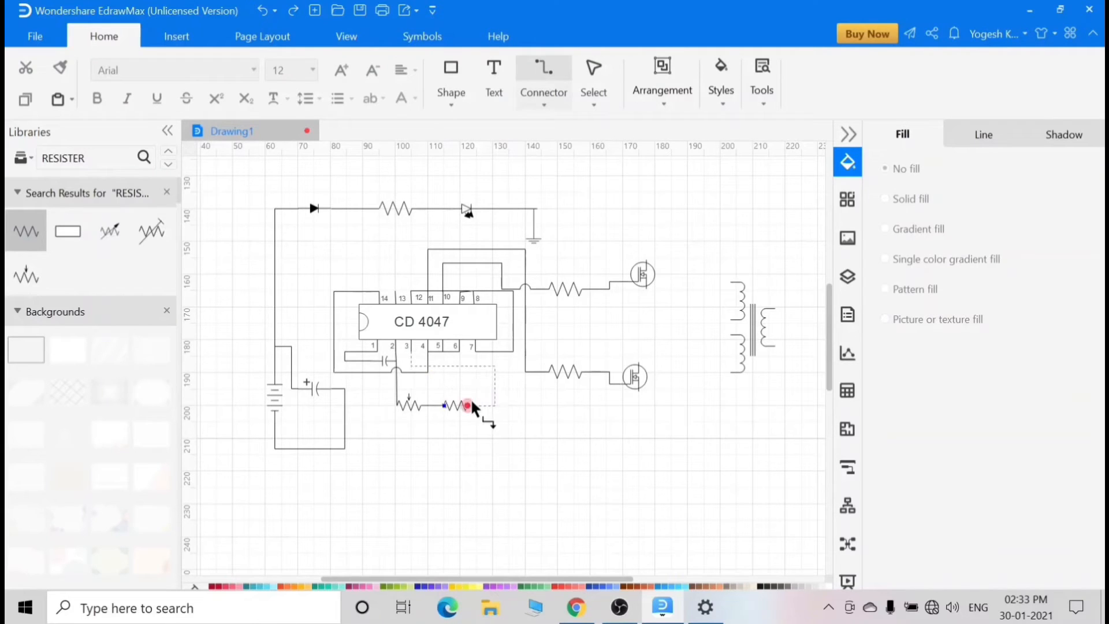
pyautogui.click(518, 441)
# Wire the two MOSFETs to the transformer's primary windings with elbow connectors
pyautogui.click(544, 104)
pyautogui.click(581, 137)
pyautogui.moveTo(730, 283)
pyautogui.mouseDown()
pyautogui.moveTo(705, 247)
pyautogui.moveTo(645, 259)
pyautogui.moveTo(669, 329)
pyautogui.moveTo(651, 389)
pyautogui.moveTo(636, 389)
pyautogui.mouseUp()
pyautogui.click(544, 104)
pyautogui.click(581, 136)
pyautogui.moveTo(743, 372); pyautogui.dragTo(661, 378)
pyautogui.moveTo(763, 394); pyautogui.dragTo(676, 406)
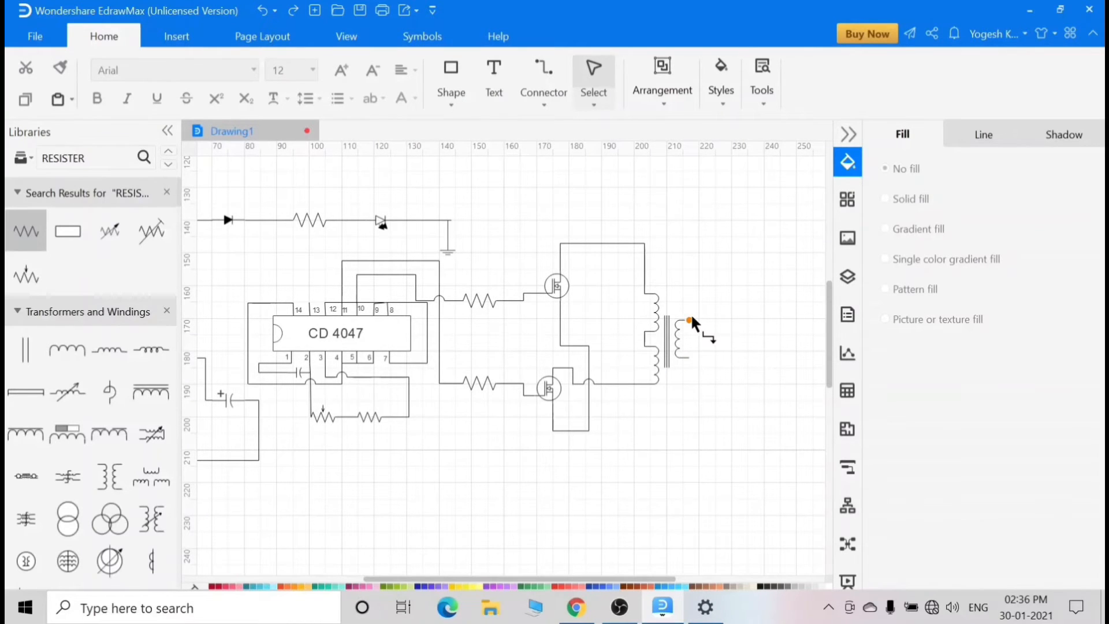
pyautogui.moveTo(689, 321); pyautogui.dragTo(797, 328)
pyautogui.moveTo(695, 361); pyautogui.dragTo(736, 363)
pyautogui.click(262, 10)
pyautogui.hotkey('ctrl', 'z')
# Draw a horizontal straight connector outward from each end of the transformer's secondary winding
pyautogui.click(542, 95)
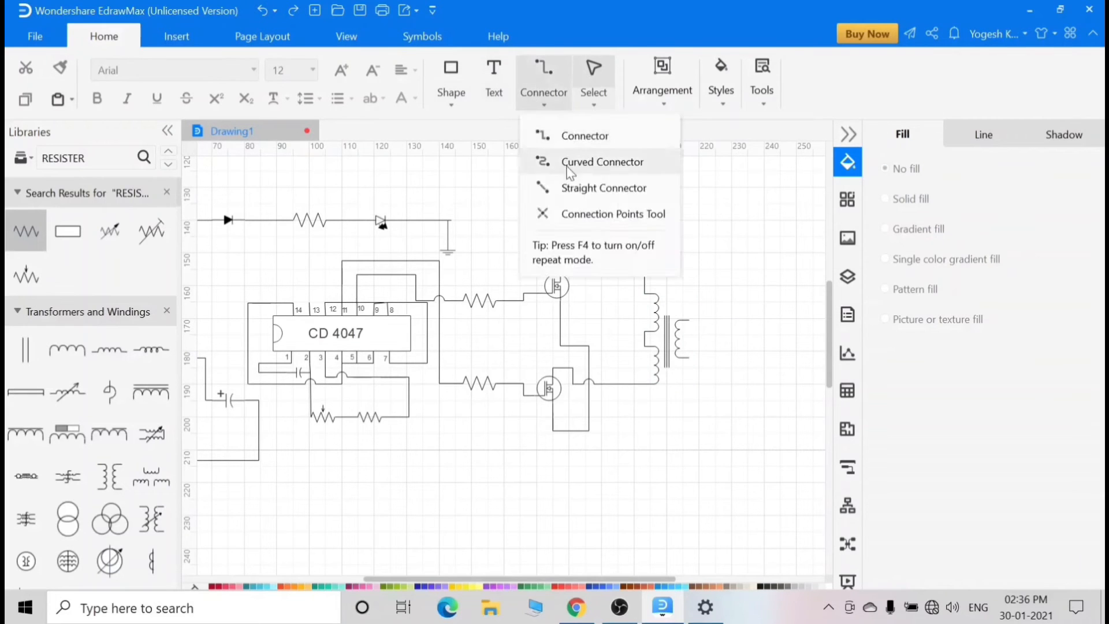
pyautogui.click(603, 187)
pyautogui.moveTo(746, 321); pyautogui.dragTo(747, 320)
pyautogui.click(731, 384)
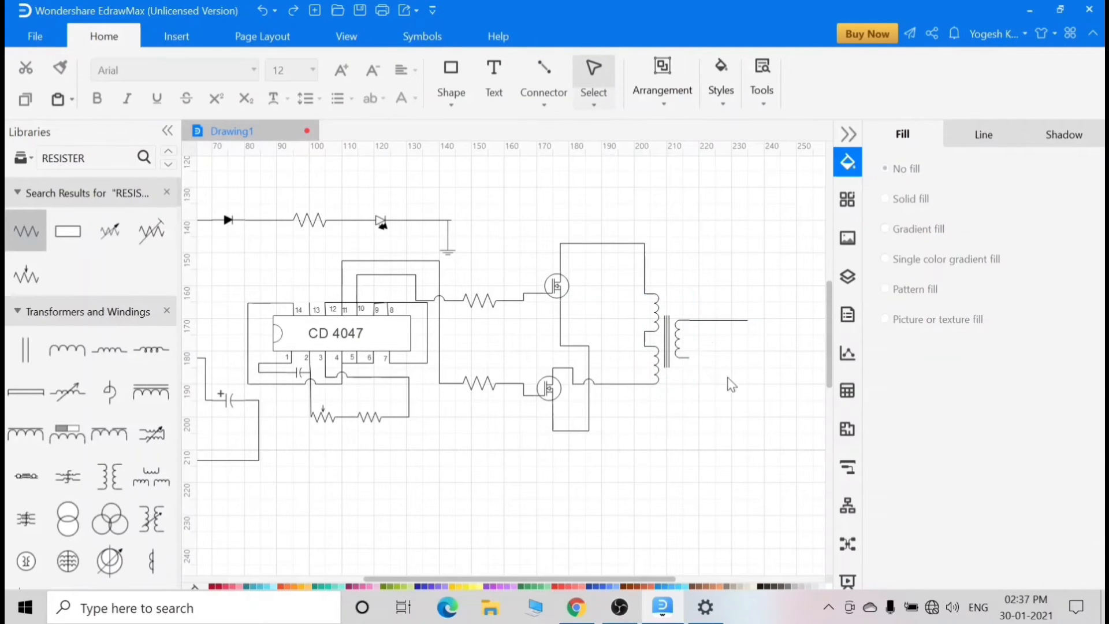
pyautogui.click(544, 103)
pyautogui.click(601, 185)
pyautogui.moveTo(678, 357); pyautogui.dragTo(747, 358)
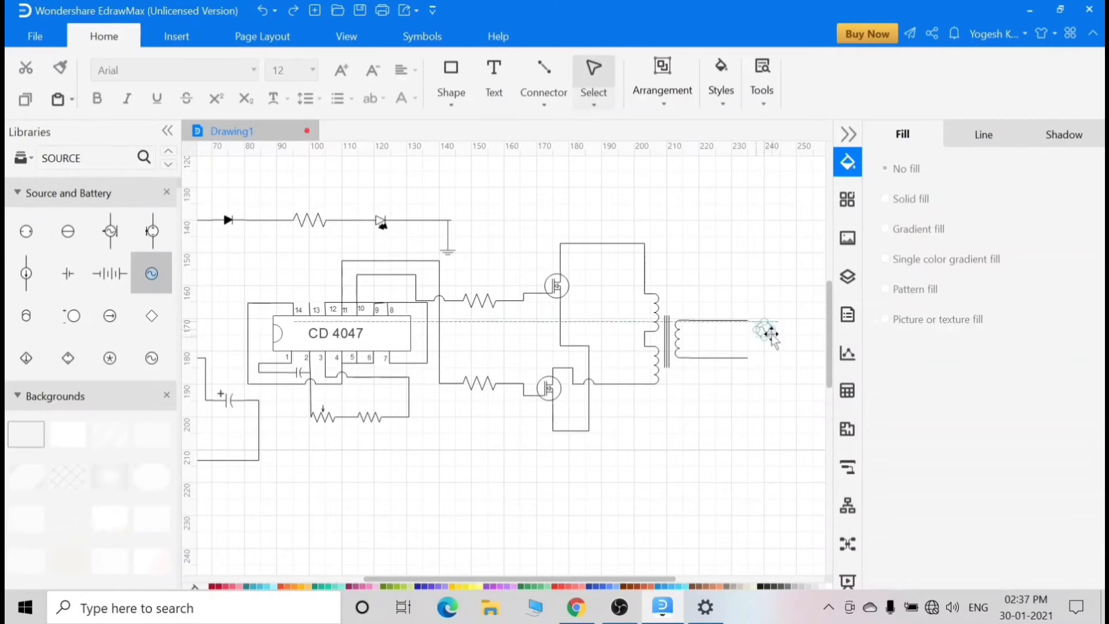
# Place an AC source symbol at the open ends of the two output lines and wire it to both with straight connectors
pyautogui.click(544, 104)
pyautogui.click(544, 104)
pyautogui.click(809, 376)
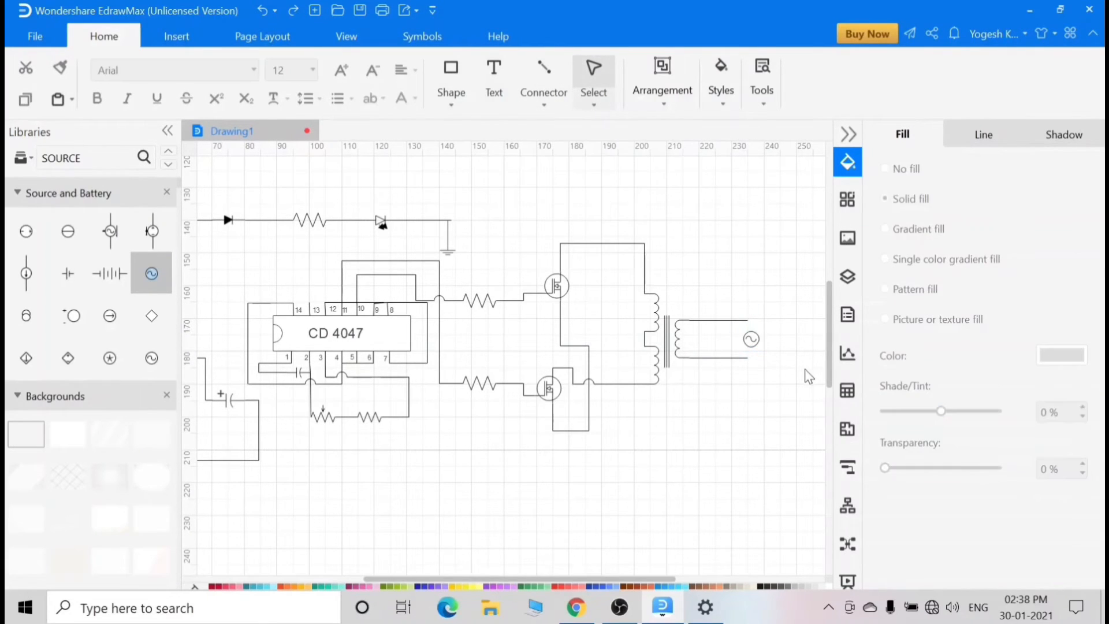
pyautogui.click(544, 104)
pyautogui.click(572, 187)
pyautogui.moveTo(747, 319); pyautogui.dragTo(756, 348)
pyautogui.click(785, 359)
pyautogui.click(544, 104)
pyautogui.click(573, 186)
pyautogui.click(774, 391)
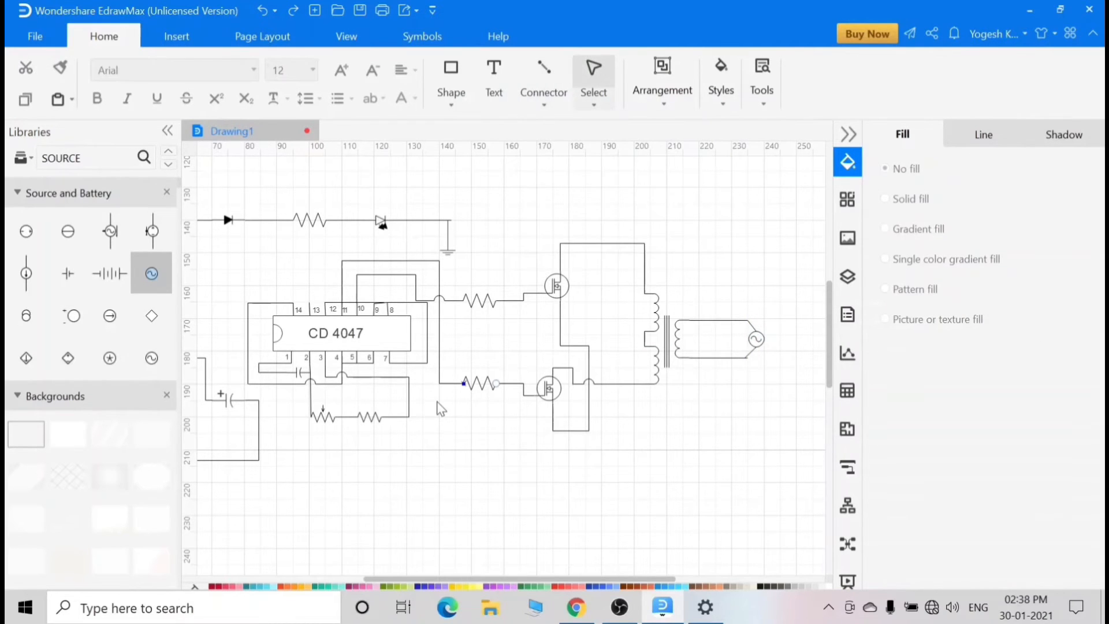
# Search the library for "GROUND" and place a ground symbol on the pin 7 line beside the CD 4047
pyautogui.scroll(-3, 378, 376)
pyautogui.moveTo(409, 340); pyautogui.dragTo(476, 454)
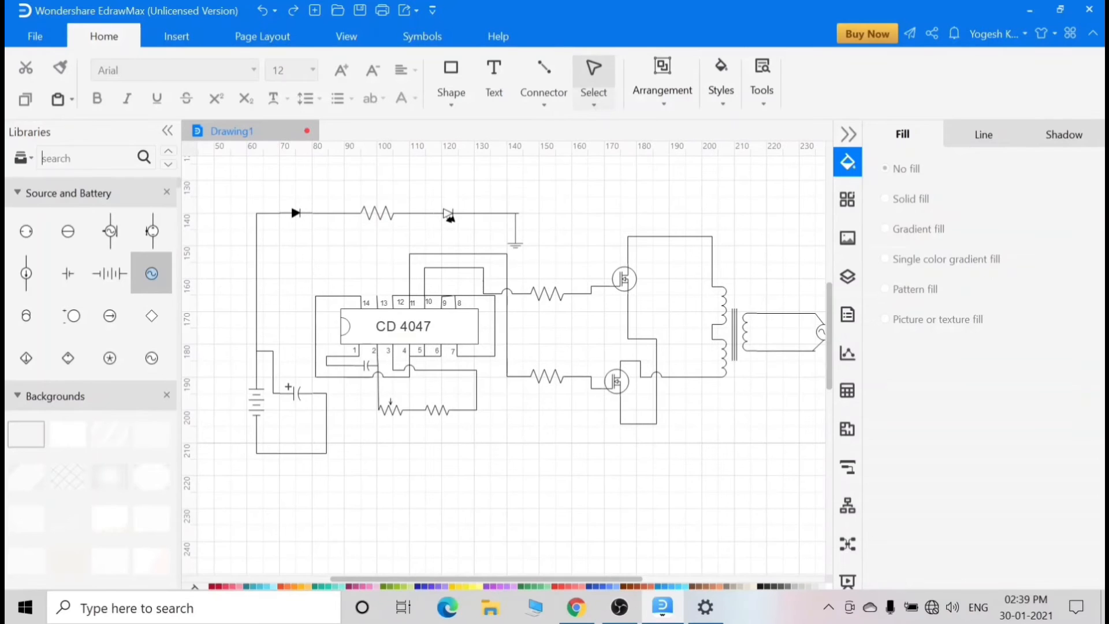
pyautogui.press('Return')
pyautogui.moveTo(26, 272); pyautogui.dragTo(495, 384)
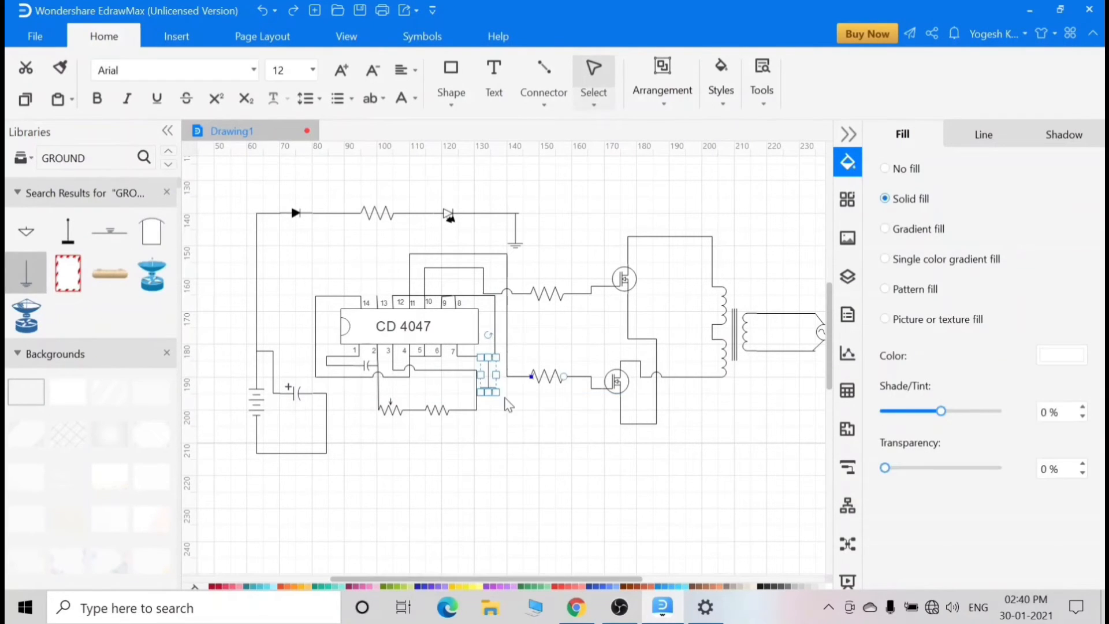
pyautogui.click(535, 427)
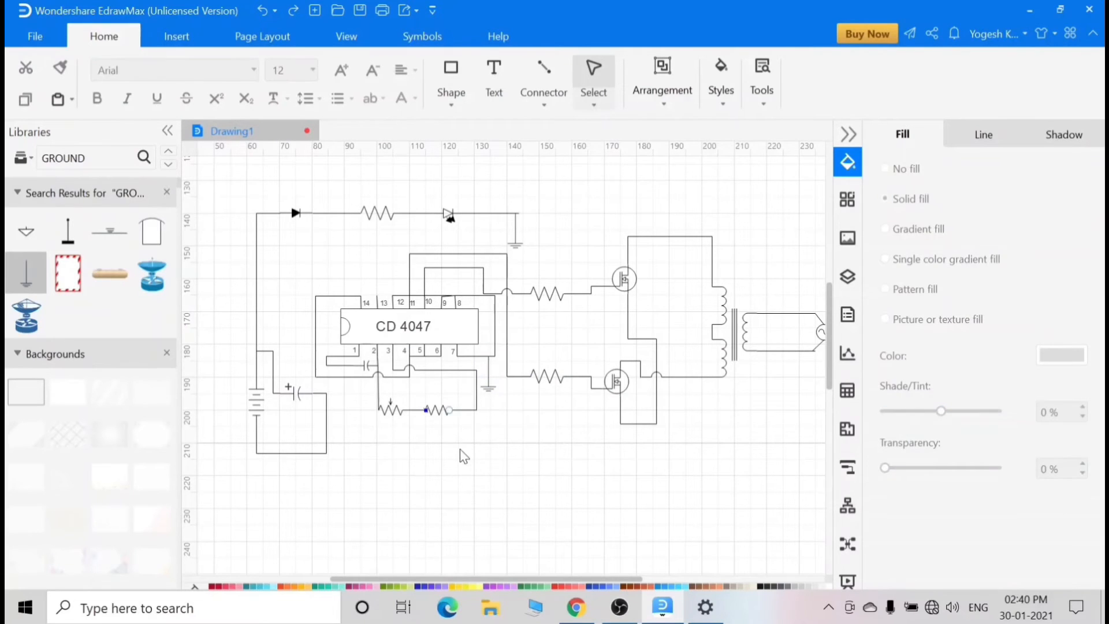
# Connect the battery's positive line to the centre tap of the transformer's primary with an elbow connector over the circuit
pyautogui.click(546, 106)
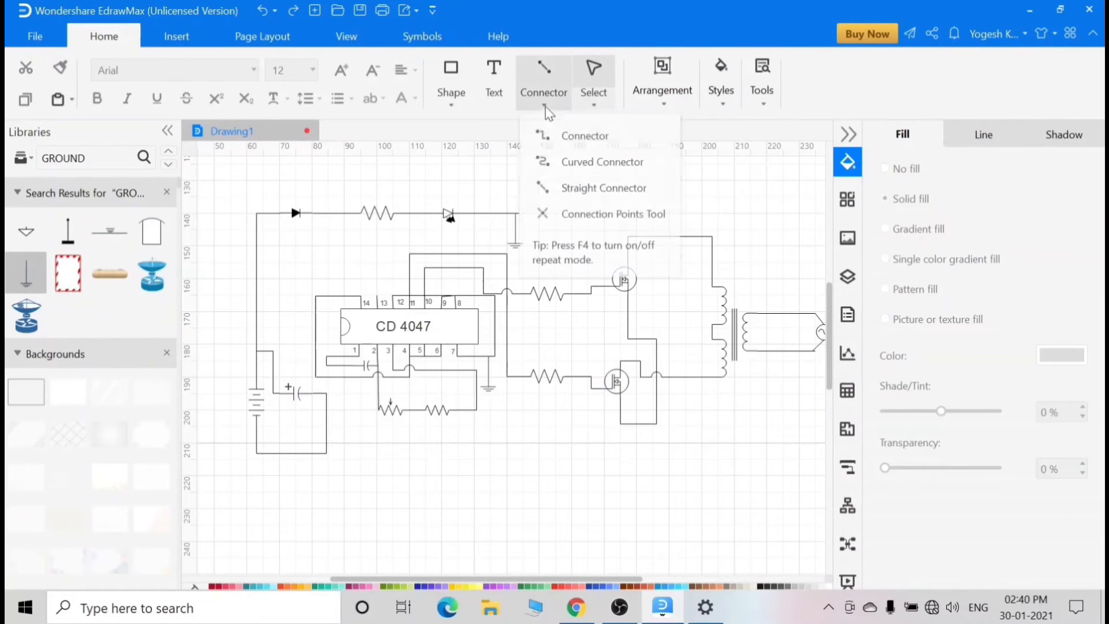
pyautogui.click(583, 134)
pyautogui.moveTo(256, 213); pyautogui.dragTo(691, 332)
pyautogui.click(716, 418)
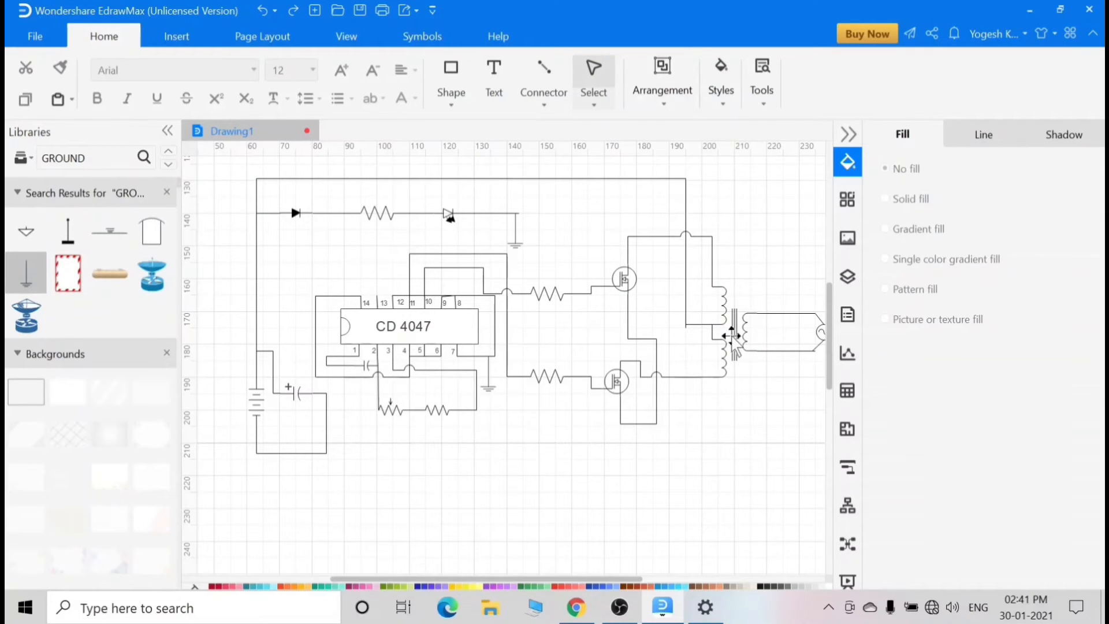
# Place a ground symbol beneath the joined MOSFET line
pyautogui.moveTo(26, 273); pyautogui.dragTo(565, 407)
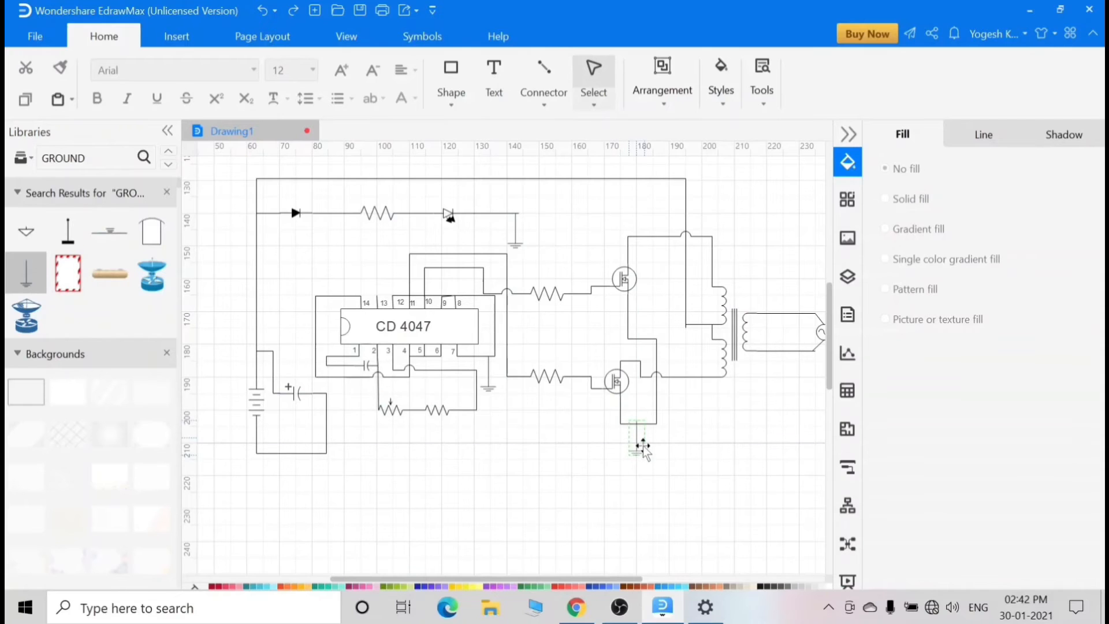
pyautogui.moveTo(644, 445); pyautogui.dragTo(645, 446)
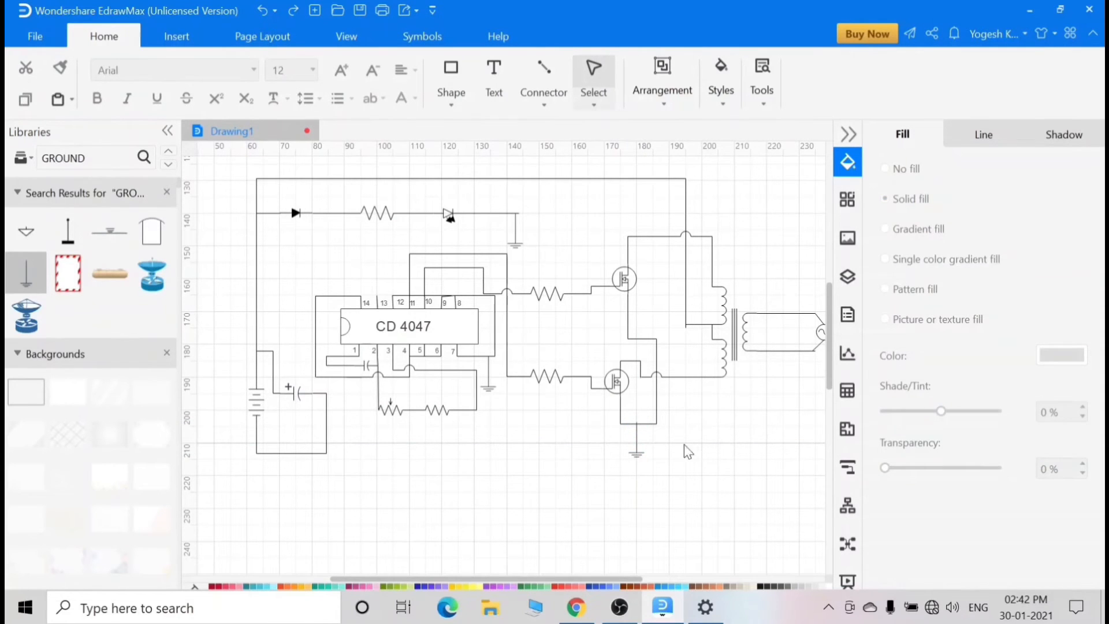
# Add the text label "1N4007" below the diode at font size 8
pyautogui.scroll(1, 359, 312)
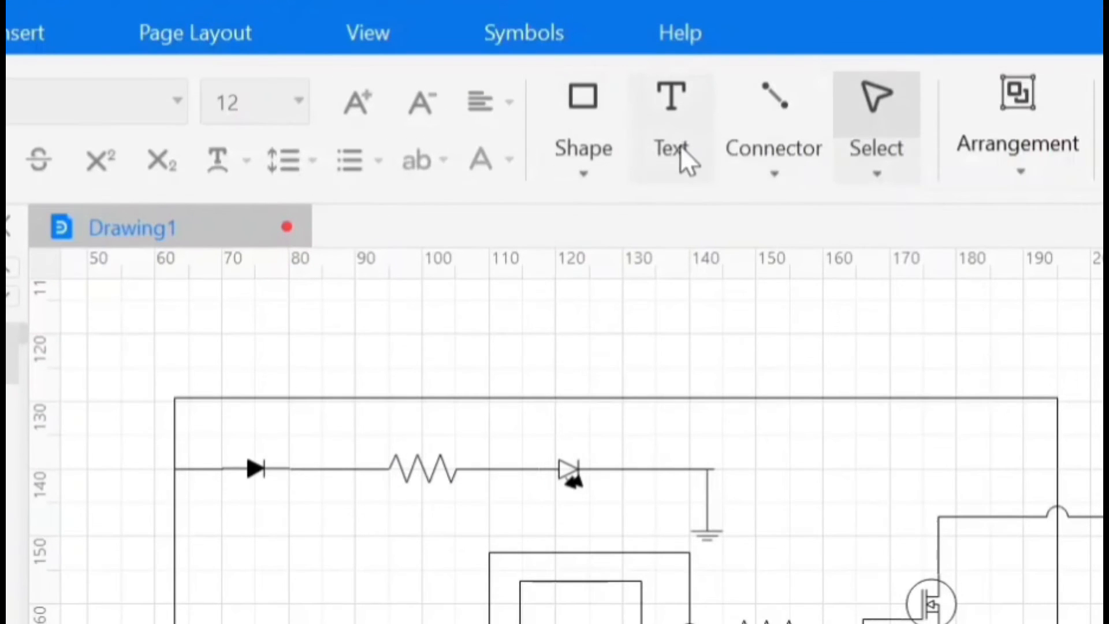
pyautogui.click(666, 137)
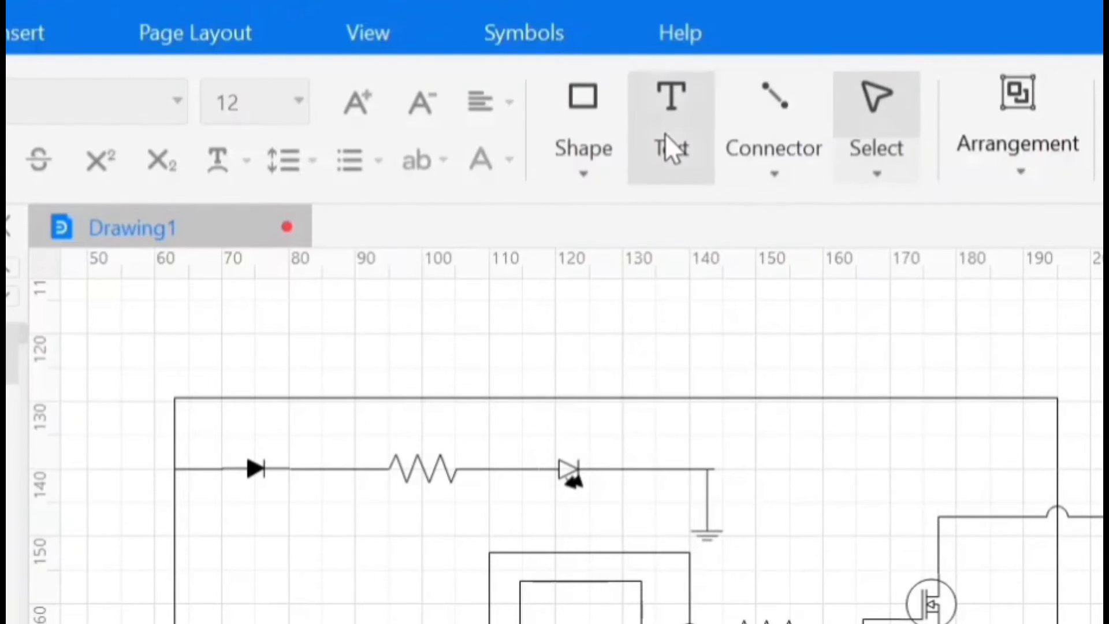
pyautogui.moveTo(223, 493); pyautogui.dragTo(324, 519)
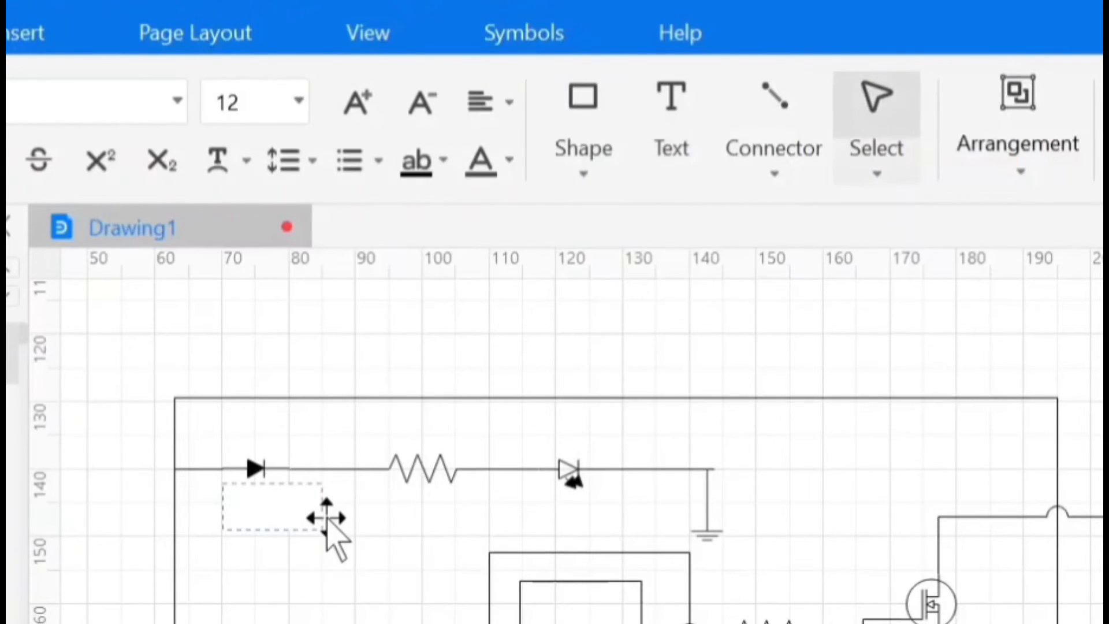
pyautogui.write('1N4007')
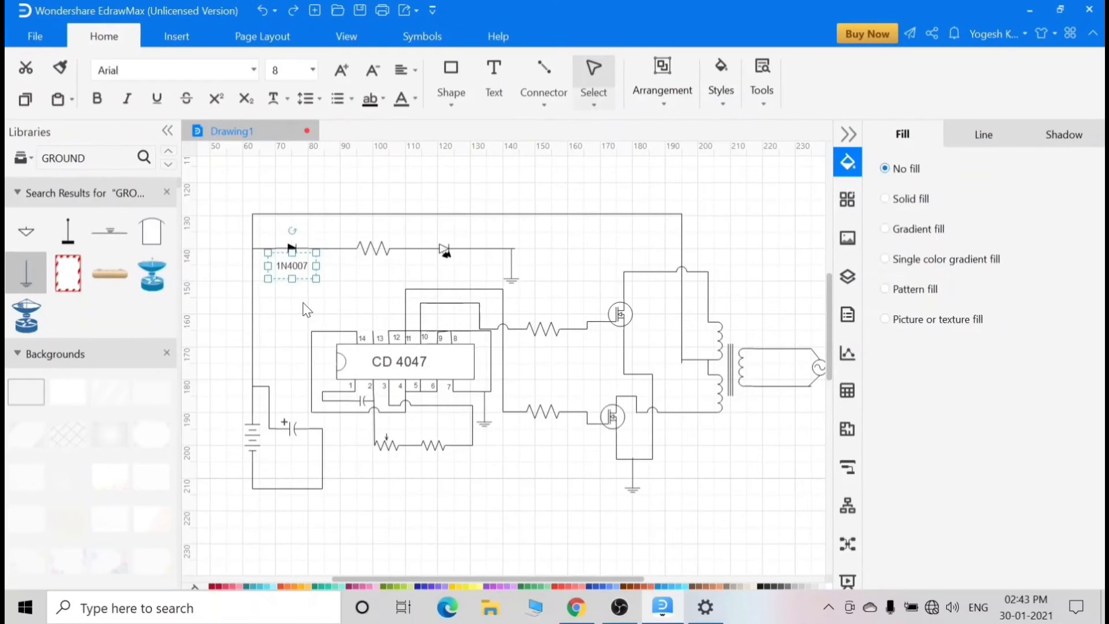
pyautogui.click(307, 310)
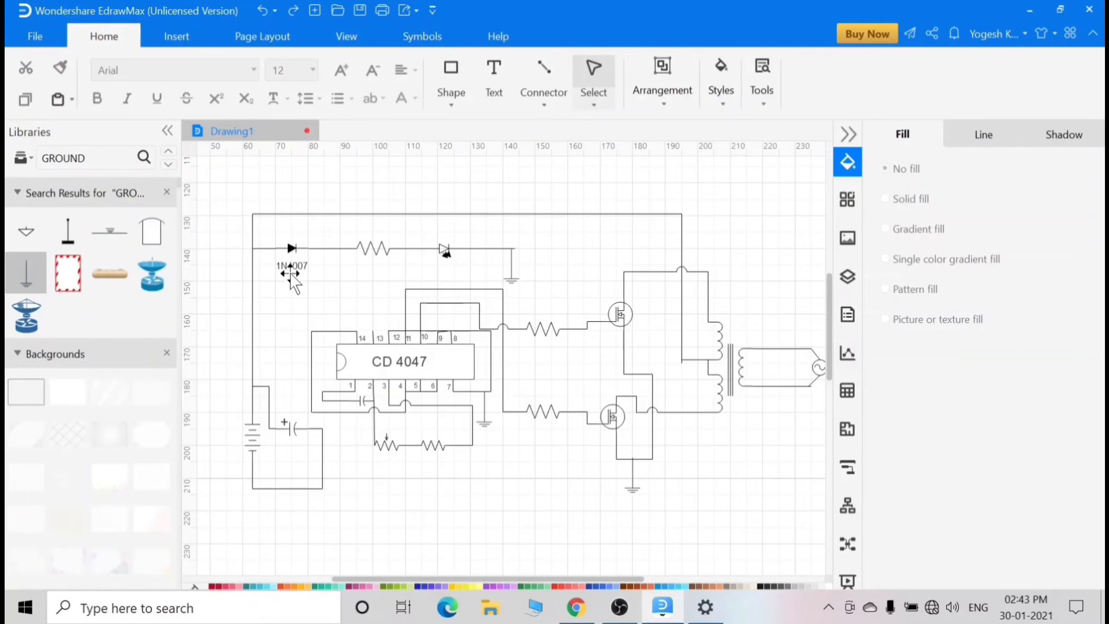
# Label the top resistor "1K" and the light-emitting diode "LED" at font size 8
pyautogui.hotkey('ctrl', '2')
pyautogui.moveTo(361, 260)
pyautogui.mouseDown()
pyautogui.moveTo(406, 282)
pyautogui.moveTo(375, 267)
pyautogui.moveTo(467, 280)
pyautogui.mouseUp()
pyautogui.click(284, 151)
pyautogui.click(442, 277)
pyautogui.hotkey('ctrl', '2')
pyautogui.write('LED')
pyautogui.click(312, 70)
pyautogui.click(285, 149)
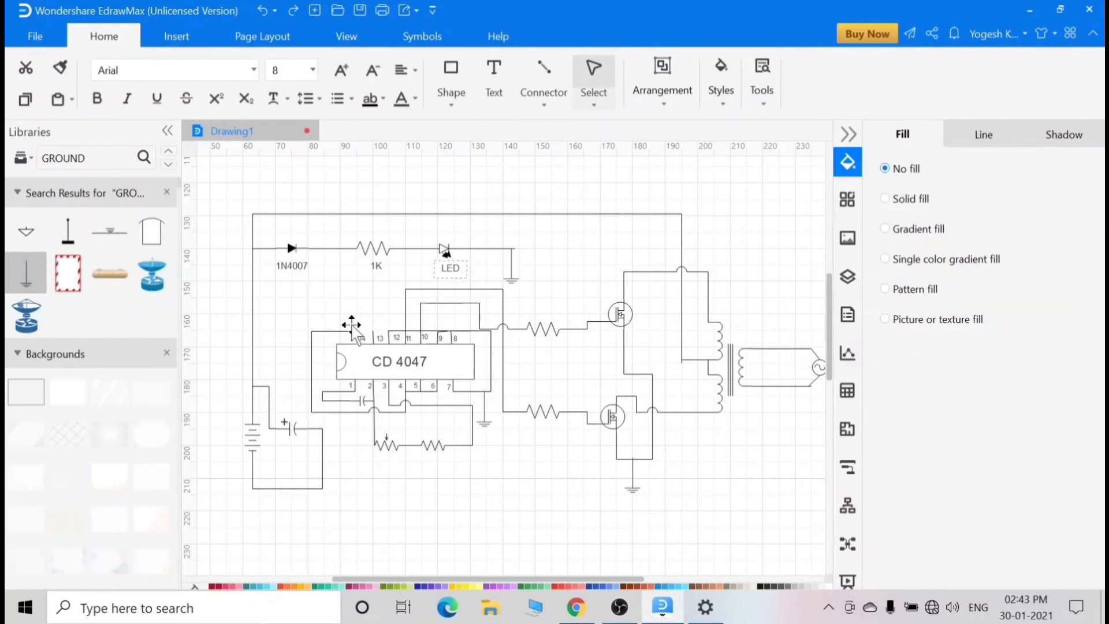
pyautogui.click(657, 358)
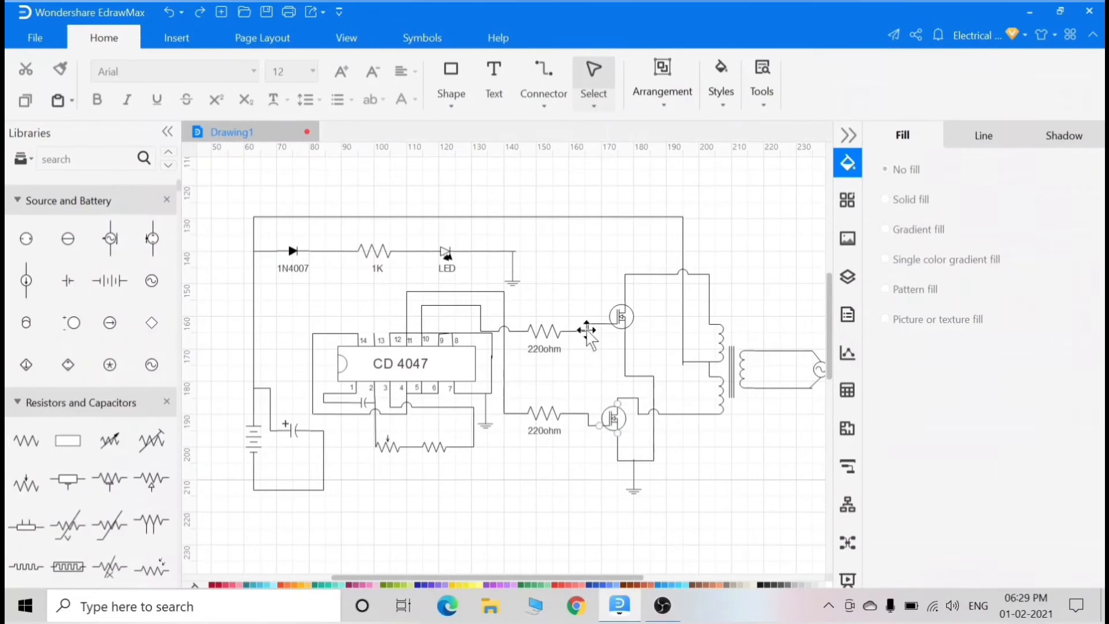
# Add the label "GND" beside the ground symbol after the LED at font size 8
pyautogui.hotkey('ctrl', '2')
pyautogui.moveTo(521, 262)
pyautogui.mouseDown()
pyautogui.moveTo(553, 281)
pyautogui.moveTo(520, 295)
pyautogui.mouseUp()
pyautogui.write('GND')
pyautogui.click(312, 70)
pyautogui.click(285, 149)
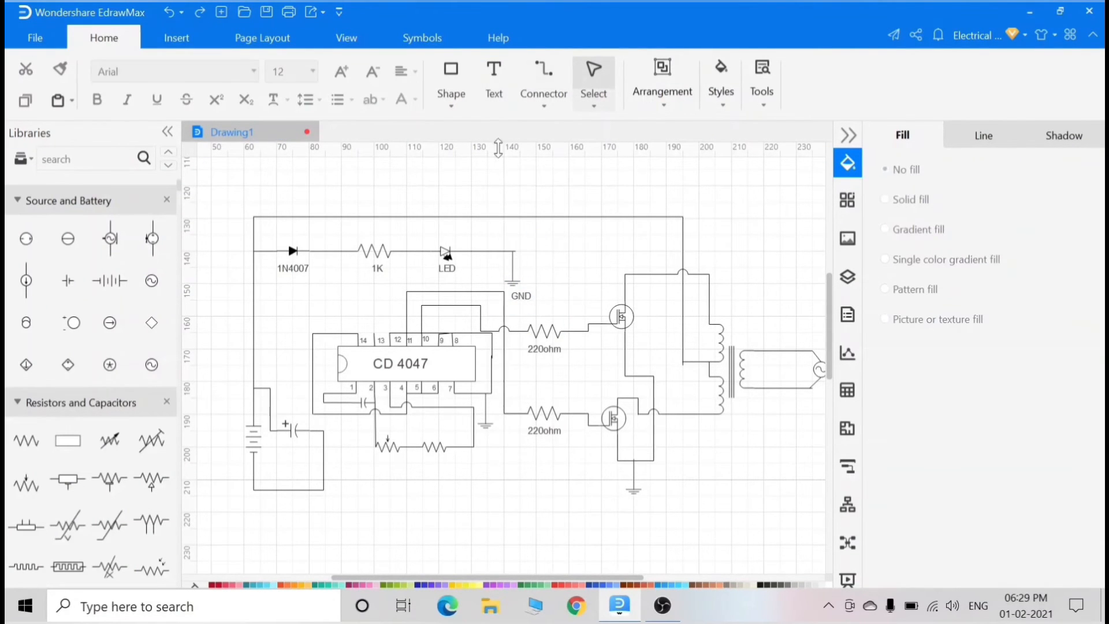
# Add the label "IRFZ44N" above the upper MOSFET at font size 8
pyautogui.press('BackSpace')
pyautogui.press('BackSpace')
pyautogui.press('BackSpace')
pyautogui.write('Z44N')
pyautogui.click(313, 70)
pyautogui.click(285, 149)
# Copy the IRFZ44N label and place the copy above the lower MOSFET
pyautogui.click(591, 294)
pyautogui.hotkey('ctrl', 'c')
pyautogui.hotkey('ctrl', 'v')
pyautogui.click(723, 479)
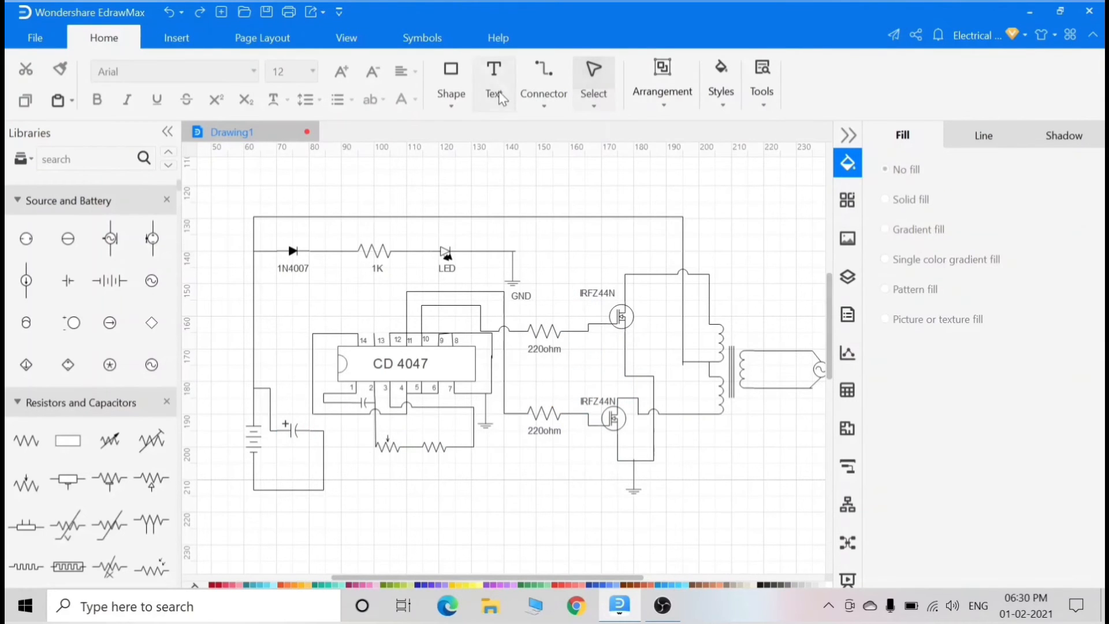
# Add the text label "1K" below the variable resistor
pyautogui.click(494, 87)
pyautogui.moveTo(369, 454); pyautogui.dragTo(406, 474)
pyautogui.write('1')
pyautogui.write(' PRE SET')
pyautogui.press('BackSpace')
pyautogui.press('BackSpace')
pyautogui.press('BackSpace')
pyautogui.press('BackSpace')
pyautogui.press('BackSpace')
pyautogui.press('BackSpace')
pyautogui.press('BackSpace')
pyautogui.press('BackSpace')
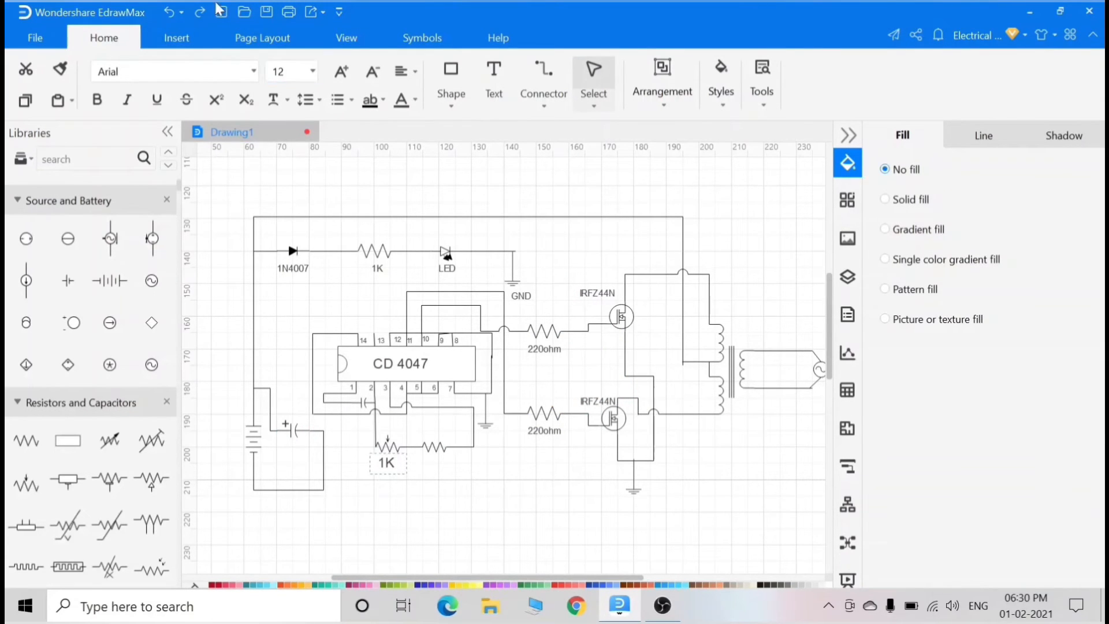
# Set the variable resistor label's font size to 8
pyautogui.click(312, 70)
pyautogui.click(285, 149)
pyautogui.click(431, 461)
# Add the label "390K" below the zigzag resistor next to the variable resistor at font size 8
pyautogui.click(492, 95)
pyautogui.moveTo(428, 455); pyautogui.dragTo(461, 472)
pyautogui.write('390K')
pyautogui.click(312, 70)
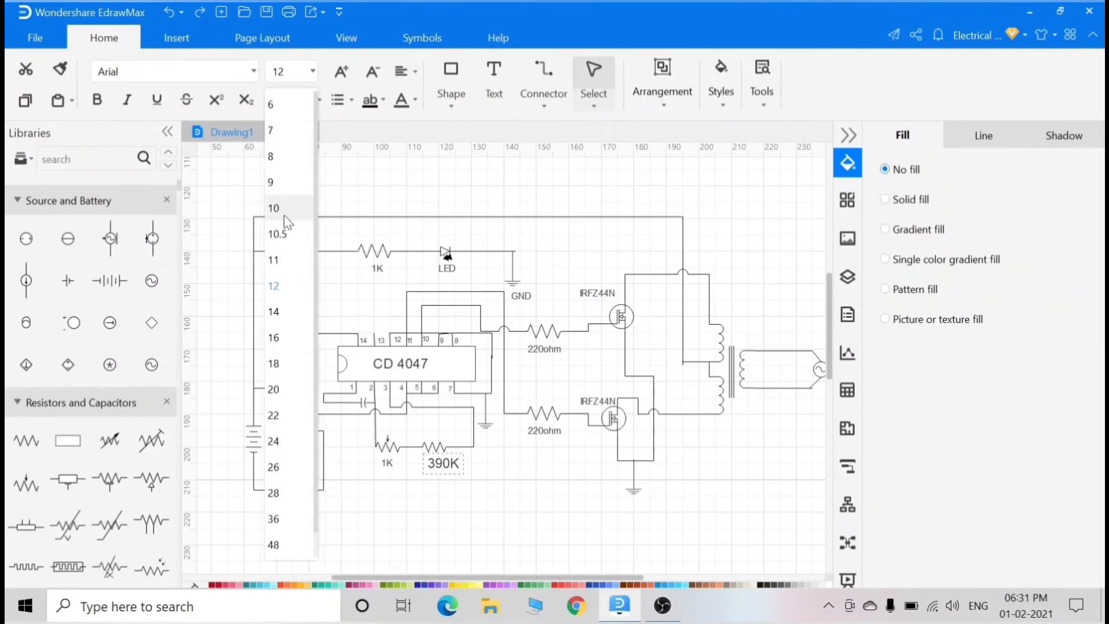
pyautogui.click(285, 149)
# Add the label "2200uf /25v" below the polarised capacitor at font size 8
pyautogui.click(494, 86)
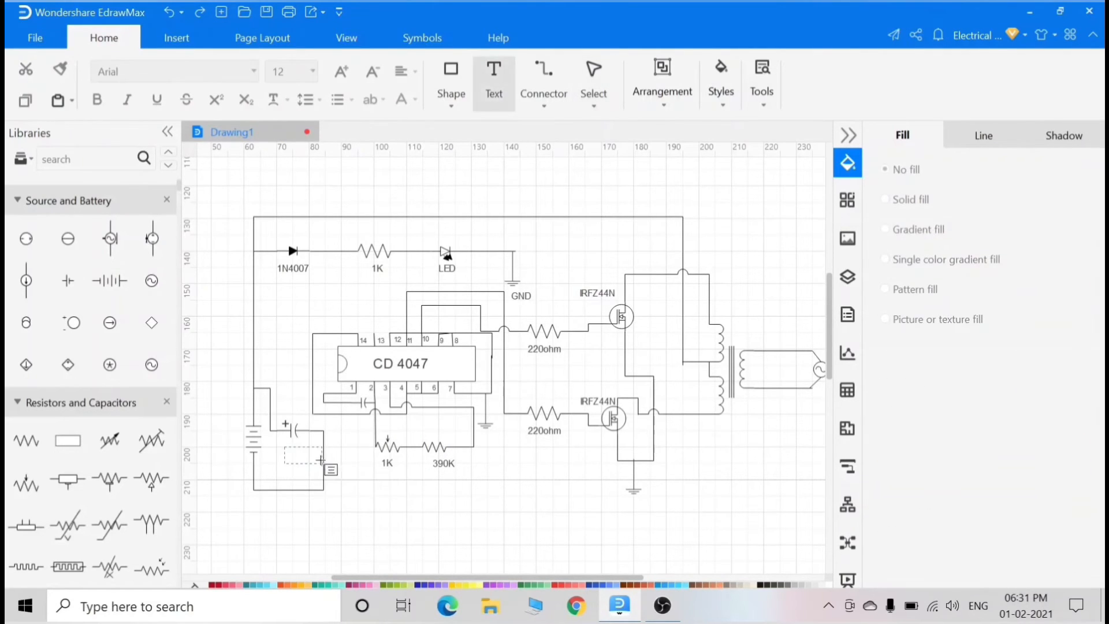
pyautogui.moveTo(285, 445); pyautogui.dragTo(322, 466)
pyautogui.write('2200uf /25v')
pyautogui.click(312, 70)
pyautogui.click(285, 149)
pyautogui.click(395, 513)
# Add the label "12v Battery" beside the battery symbol at font size 8
pyautogui.click(494, 87)
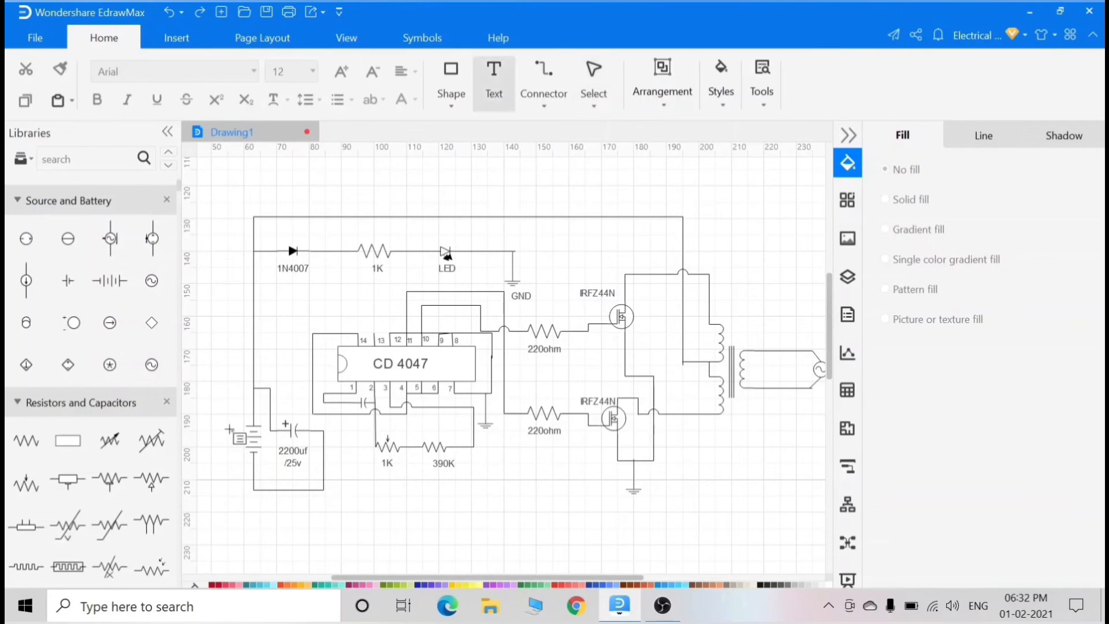
pyautogui.moveTo(220, 425); pyautogui.dragTo(257, 459)
pyautogui.write('12v')
pyautogui.click(312, 69)
pyautogui.click(285, 149)
pyautogui.click(168, 13)
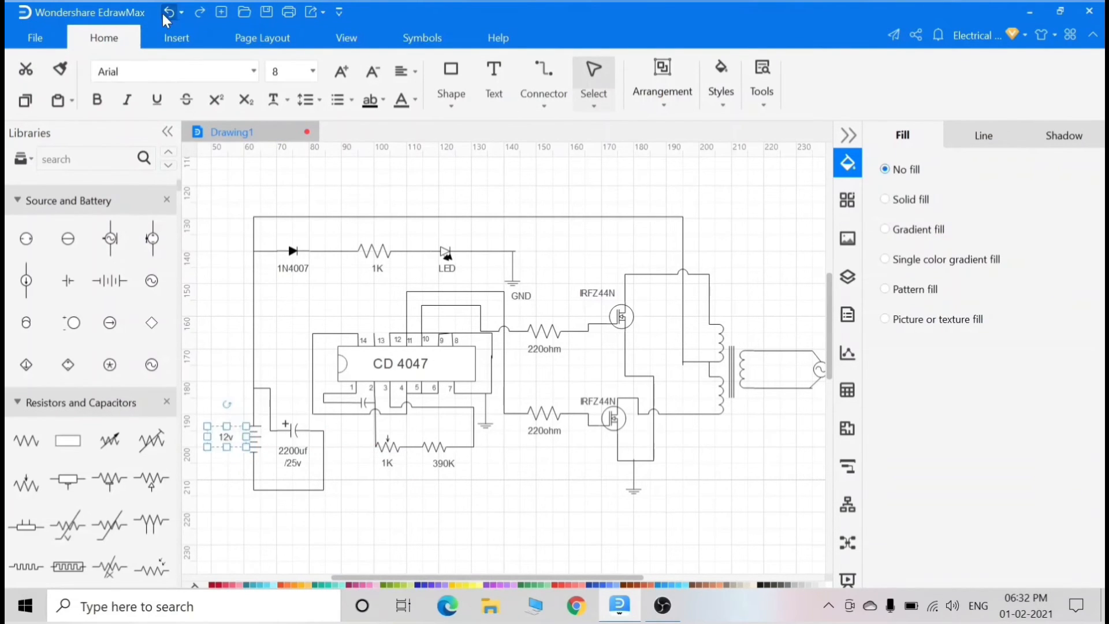
pyautogui.click(168, 12)
pyautogui.click(169, 21)
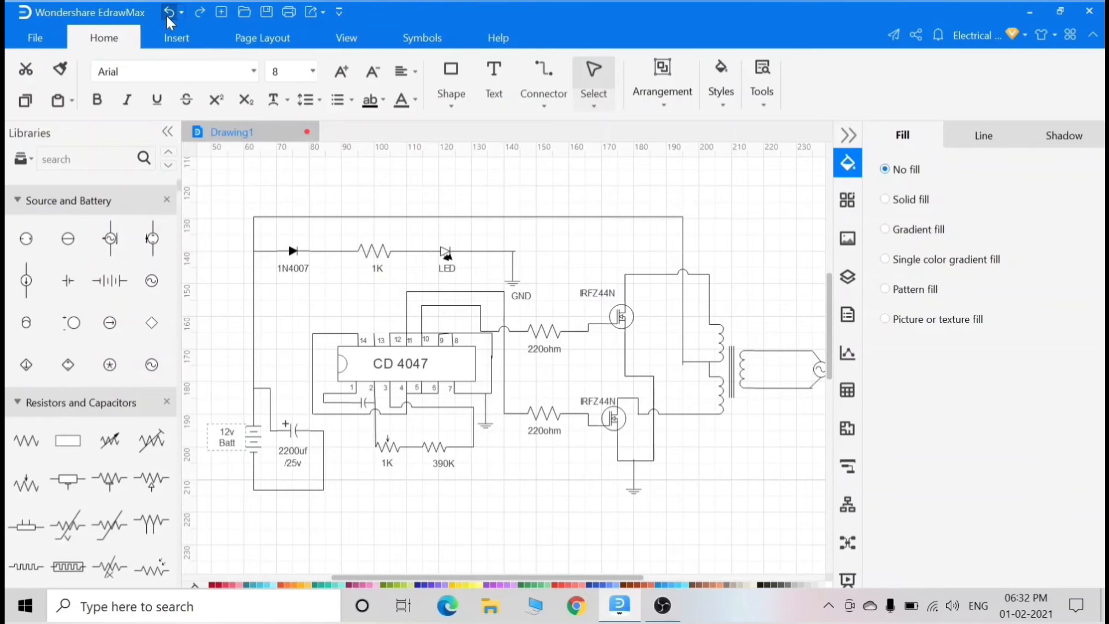
pyautogui.click(373, 514)
# Add the label "12" beside the upper primary winding of the transformer
pyautogui.hotkey('ctrl', '2')
pyautogui.click(707, 340)
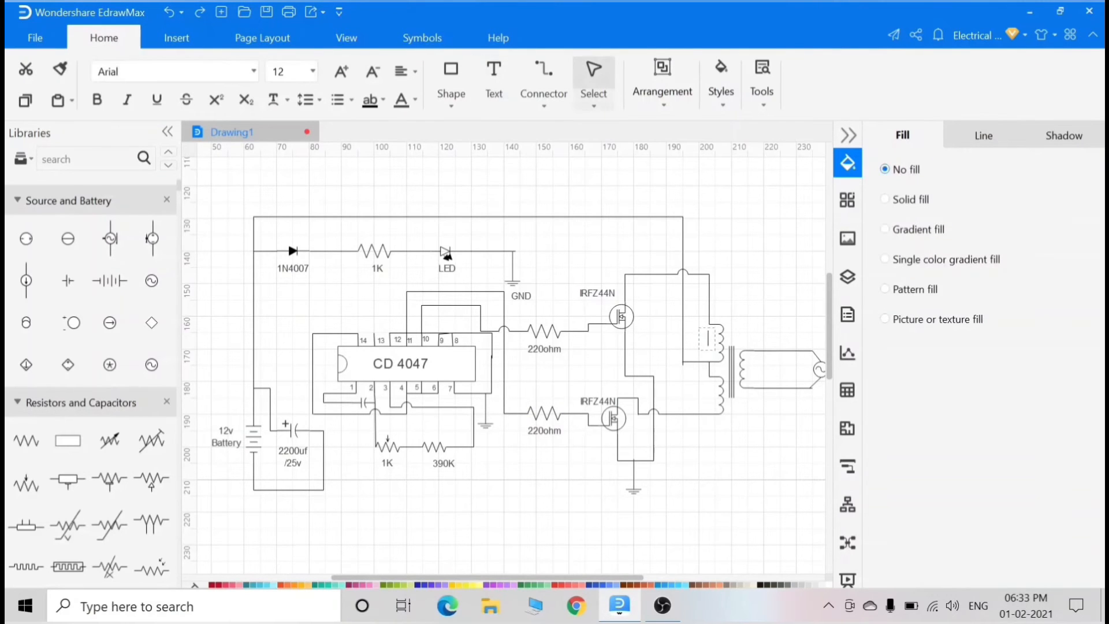
pyautogui.write('12')
# Add the label "0" at the transformer's centre tap and nudge it into place
pyautogui.hotkey('ctrl', '2')
pyautogui.click(699, 375)
pyautogui.write('0')
pyautogui.click(809, 445)
pyautogui.moveTo(699, 376); pyautogui.dragTo(702, 368)
pyautogui.click(809, 445)
pyautogui.click(701, 334)
# Add the label "12" below the lower primary winding of the transformer
pyautogui.click(493, 80)
pyautogui.click(711, 422)
pyautogui.write('12')
pyautogui.click(783, 452)
# Add the two-line label "220v AC" between the transformer's secondary output lines
pyautogui.click(506, 97)
pyautogui.click(798, 377)
pyautogui.write('220v')
pyautogui.press('Return')
pyautogui.write('AC')
pyautogui.click(772, 465)
pyautogui.moveTo(763, 469); pyautogui.dragTo(782, 432)
# Add the label "O/P" beneath the transformer's output lines
pyautogui.hotkey('ctrl', '2')
pyautogui.click(762, 376)
pyautogui.click(703, 429)
# Add the label "I/P" beneath the battery label
pyautogui.click(493, 79)
pyautogui.click(280, 434)
pyautogui.write('I/P')
pyautogui.click(331, 445)
# Copy the GND label and paste it beneath the ground symbol of the CD 4047
pyautogui.moveTo(482, 551); pyautogui.dragTo(440, 559)
pyautogui.click(536, 270)
pyautogui.hotkey('ctrl', 'c')
pyautogui.rightClick(503, 411)
pyautogui.click(539, 105)
# Paste another GND label beneath the ground symbol shared by the two IRFZ44N MOSFETs
pyautogui.rightClick(646, 494)
pyautogui.click(682, 187)
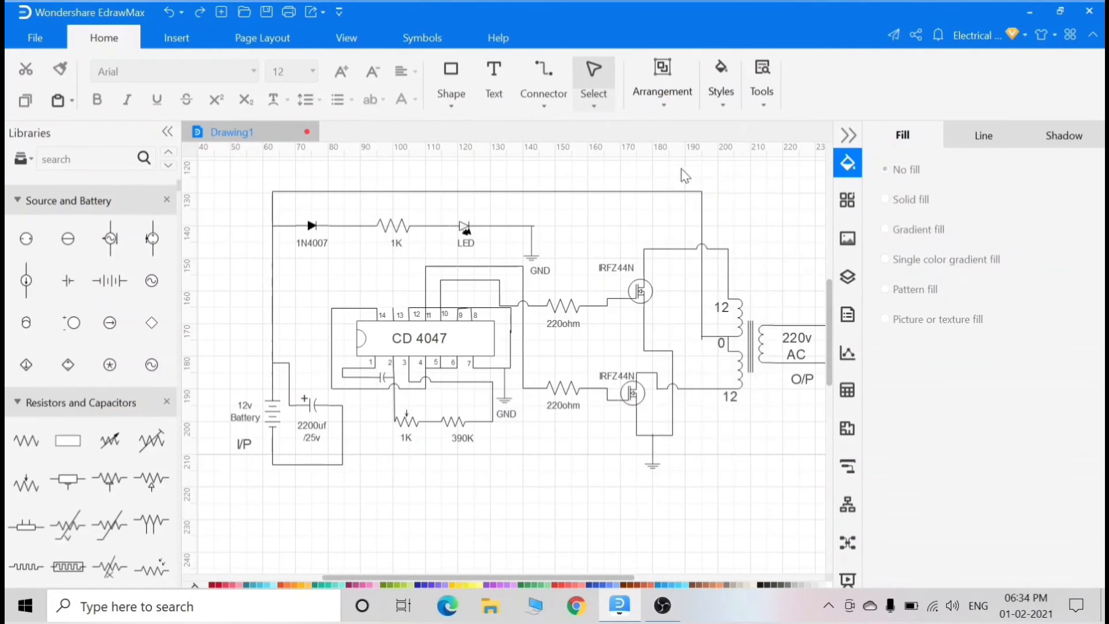
pyautogui.moveTo(659, 490); pyautogui.dragTo(664, 479)
pyautogui.click(747, 495)
pyautogui.moveTo(703, 513); pyautogui.dragTo(779, 559)
# Place a resistor symbol above pin 14 of the CD 4047 and rotate it to stand vertically below the diode line
pyautogui.moveTo(26, 440); pyautogui.dragTo(361, 307)
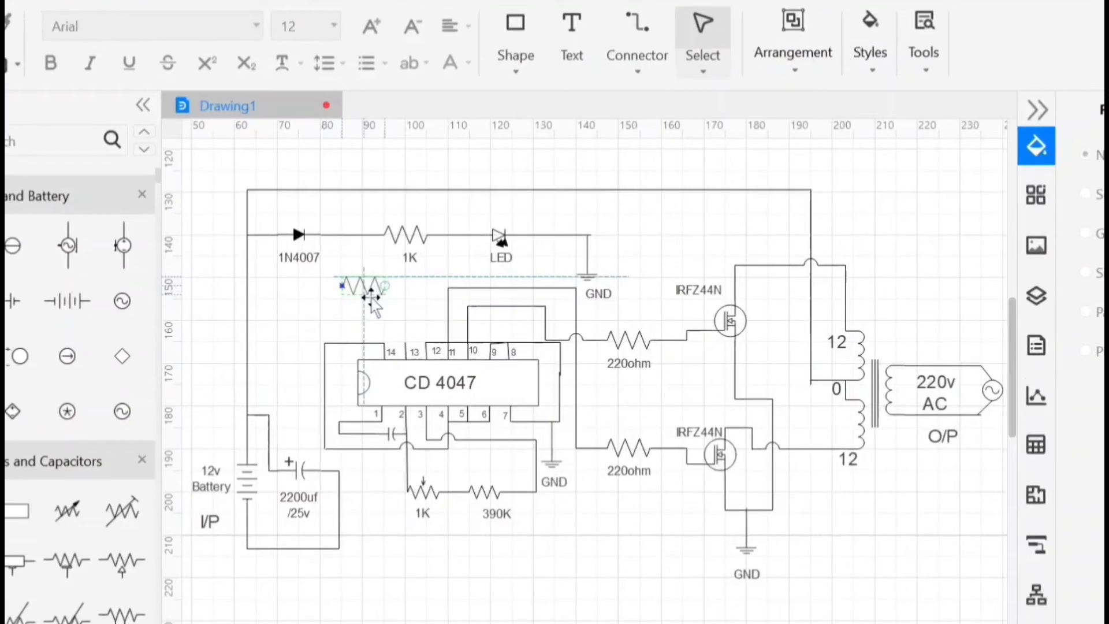
pyautogui.moveTo(334, 254); pyautogui.dragTo(413, 300)
pyautogui.moveTo(335, 317)
pyautogui.mouseDown()
pyautogui.moveTo(349, 291)
pyautogui.moveTo(350, 302)
pyautogui.mouseUp()
pyautogui.moveTo(408, 350); pyautogui.dragTo(409, 361)
pyautogui.click(477, 375)
# Wire the vertical resistor's upper end to the line after the 1N4007 diode and its lower end to the pin 14 line
pyautogui.click(831, 5)
pyautogui.click(872, 151)
pyautogui.moveTo(404, 245); pyautogui.dragTo(403, 297)
pyautogui.moveTo(402, 358); pyautogui.dragTo(403, 414)
pyautogui.click(305, 380)
# Add the label "330ohm" in a smaller font size beside the vertical resistor
pyautogui.click(755, 2)
pyautogui.moveTo(426, 321); pyautogui.dragTo(521, 365)
pyautogui.write('330 OHM')
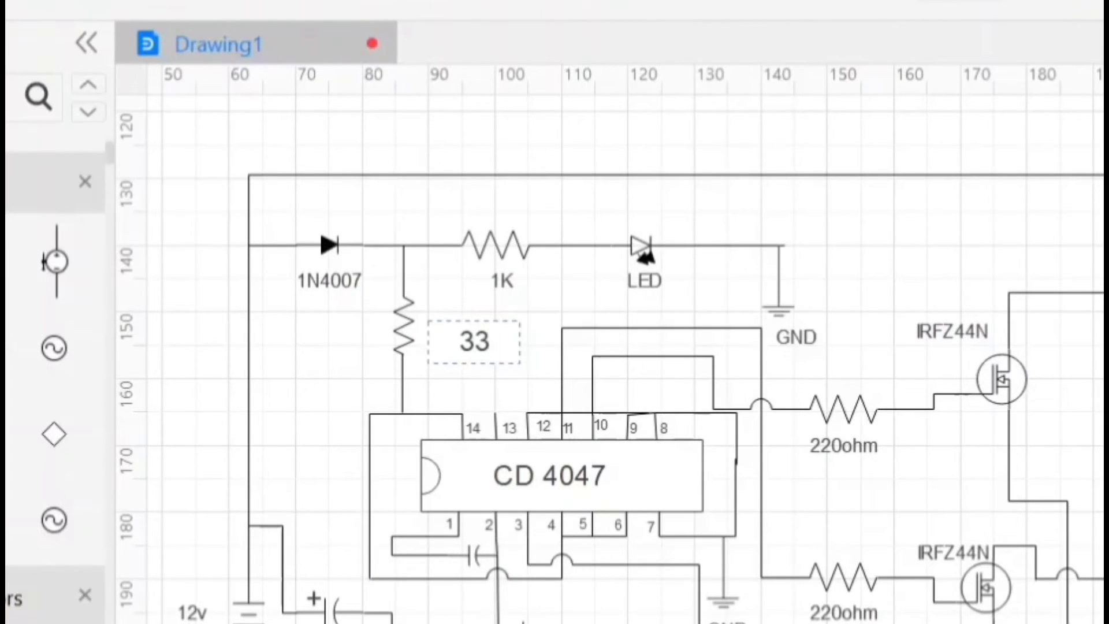
pyautogui.click(346, 2)
pyautogui.click(317, 104)
pyautogui.press('BackSpace')
pyautogui.press('BackSpace')
pyautogui.press('BackSpace')
pyautogui.press('BackSpace')
pyautogui.press('BackSpace')
pyautogui.press('BackSpace')
pyautogui.press('BackSpace')
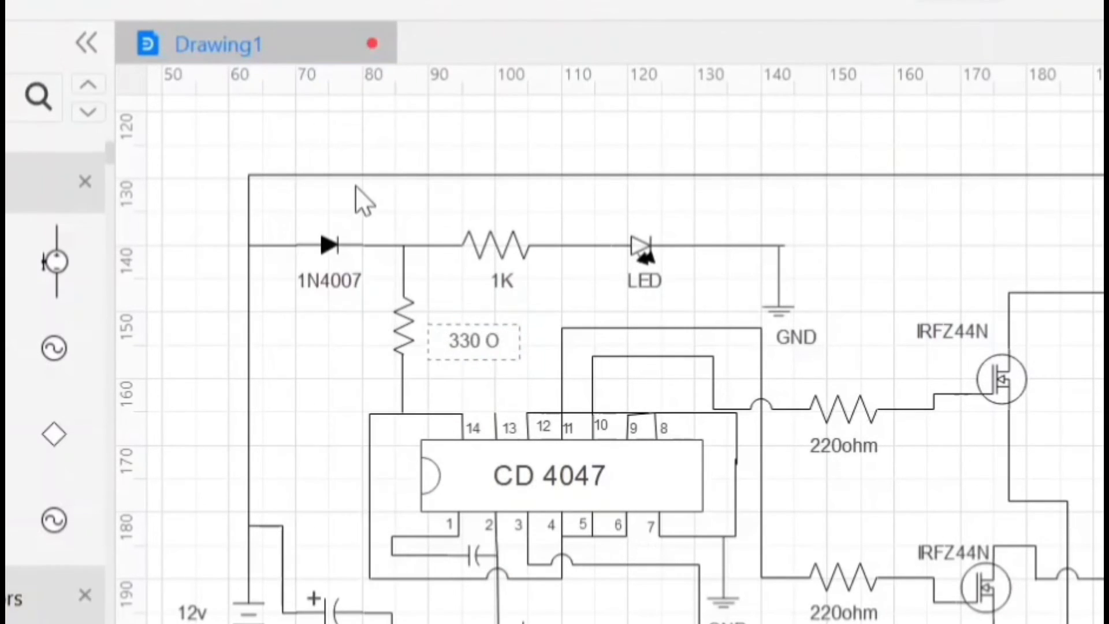
pyautogui.write('330ohm')
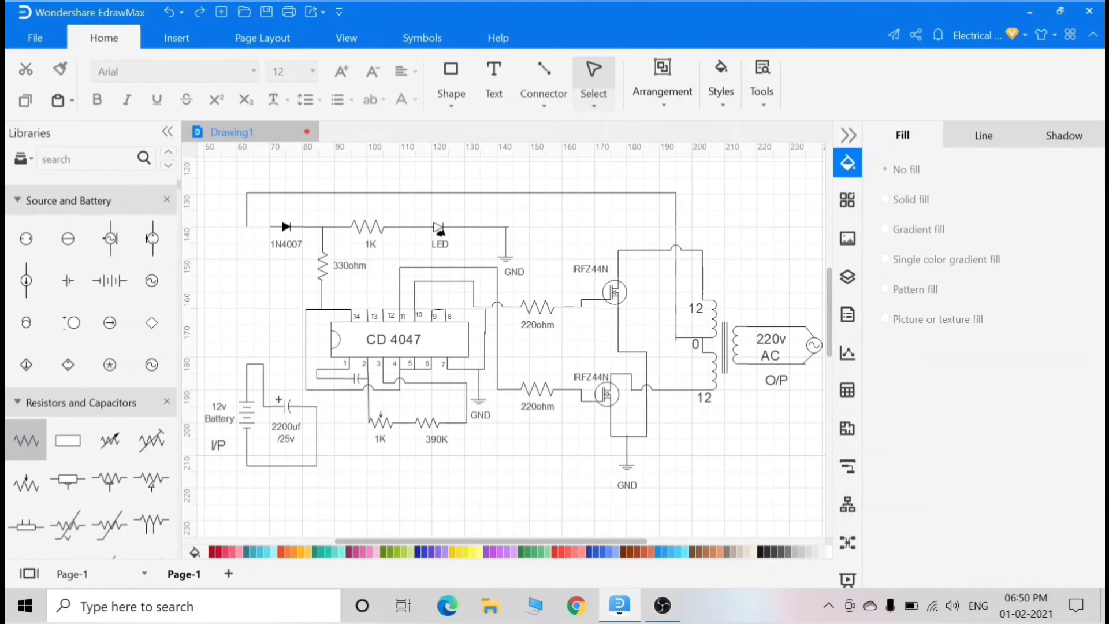
# Place a switch symbol in the battery's positive line, wiring it to the battery and supply line, and connect the diode to that line
pyautogui.moveTo(26, 236); pyautogui.dragTo(248, 289)
pyautogui.hotkey('ctrl', '3')
pyautogui.moveTo(247, 226); pyautogui.dragTo(247, 363)
pyautogui.click(544, 106)
pyautogui.click(568, 190)
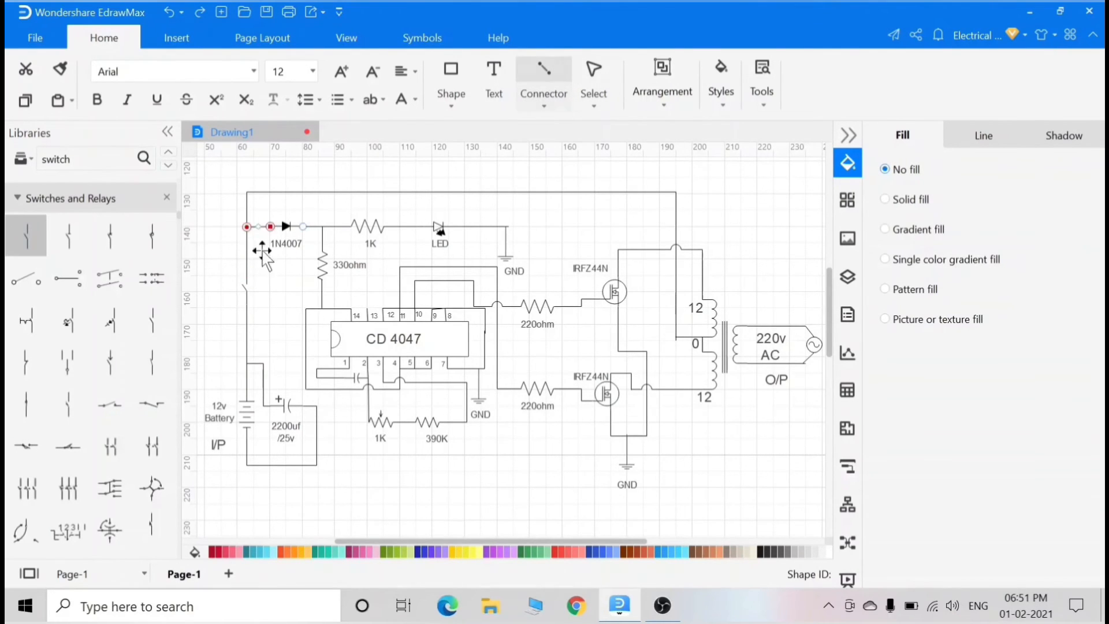
# Add the two-line label "ON/OFF Switch" at font size 8 and move it close beside the switch symbol
pyautogui.hotkey('ctrl', '1')
pyautogui.hotkey('ctrl', '2')
pyautogui.moveTo(309, 299); pyautogui.dragTo(310, 300)
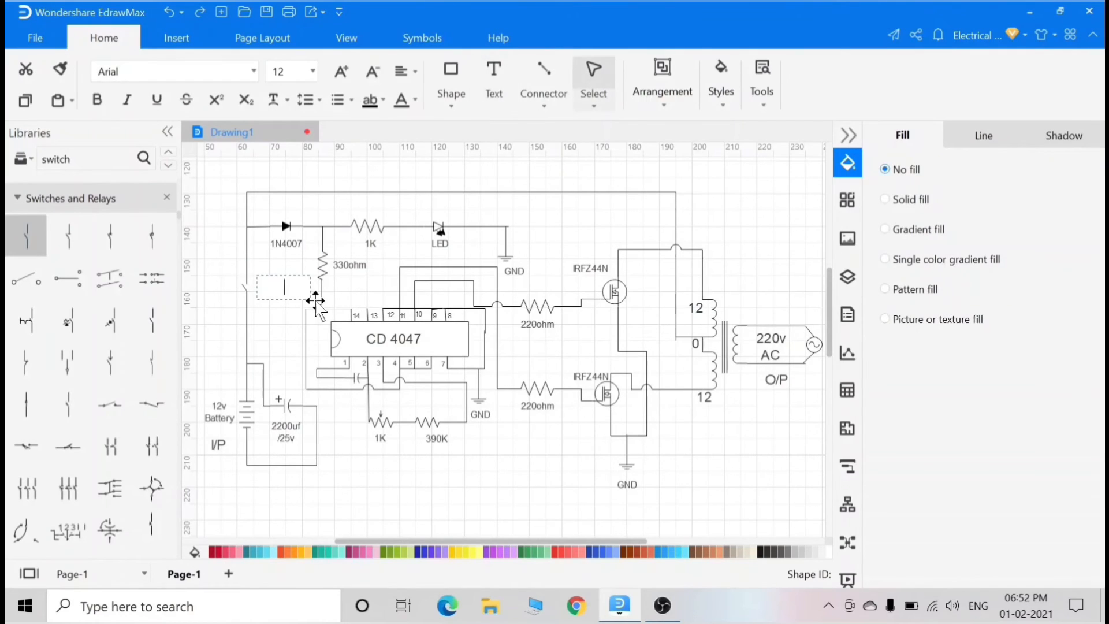
pyautogui.click(312, 72)
pyautogui.click(285, 154)
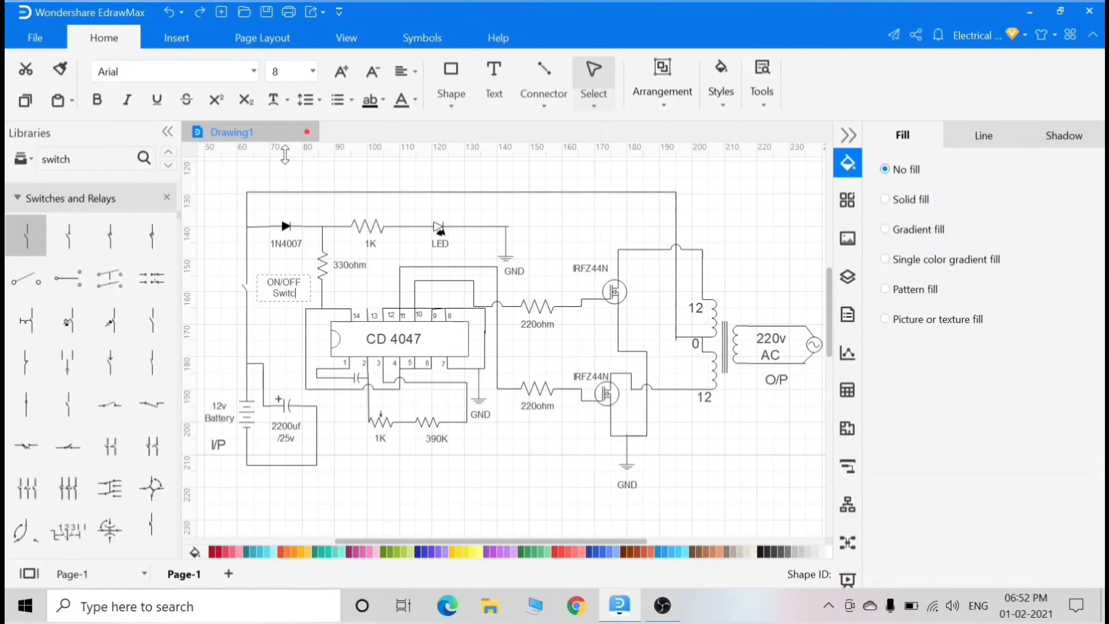
pyautogui.click(267, 319)
pyautogui.moveTo(283, 288); pyautogui.dragTo(270, 293)
pyautogui.click(259, 314)
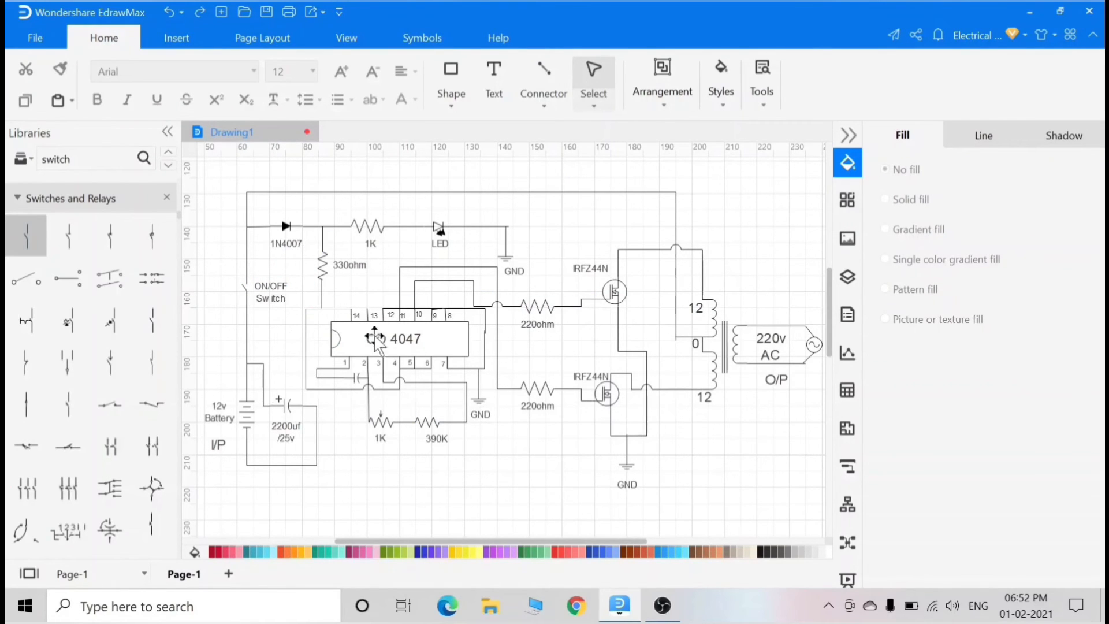
# Export the drawing as a regular PDF named "200 watt inverter ckt" on New Volume (G:)
pyautogui.click(34, 37)
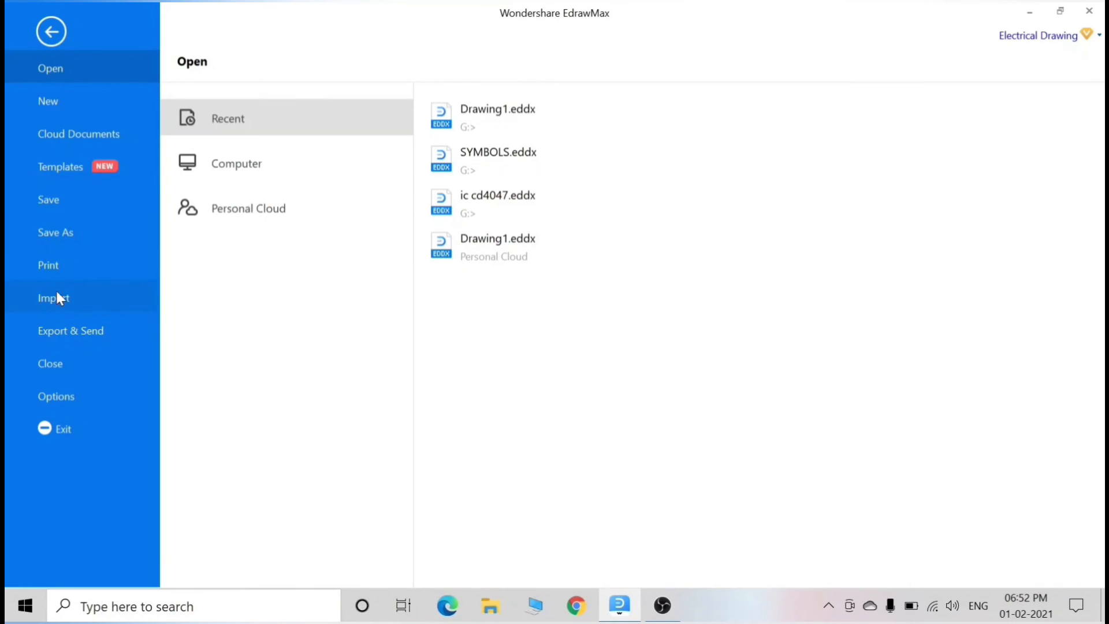
pyautogui.click(68, 332)
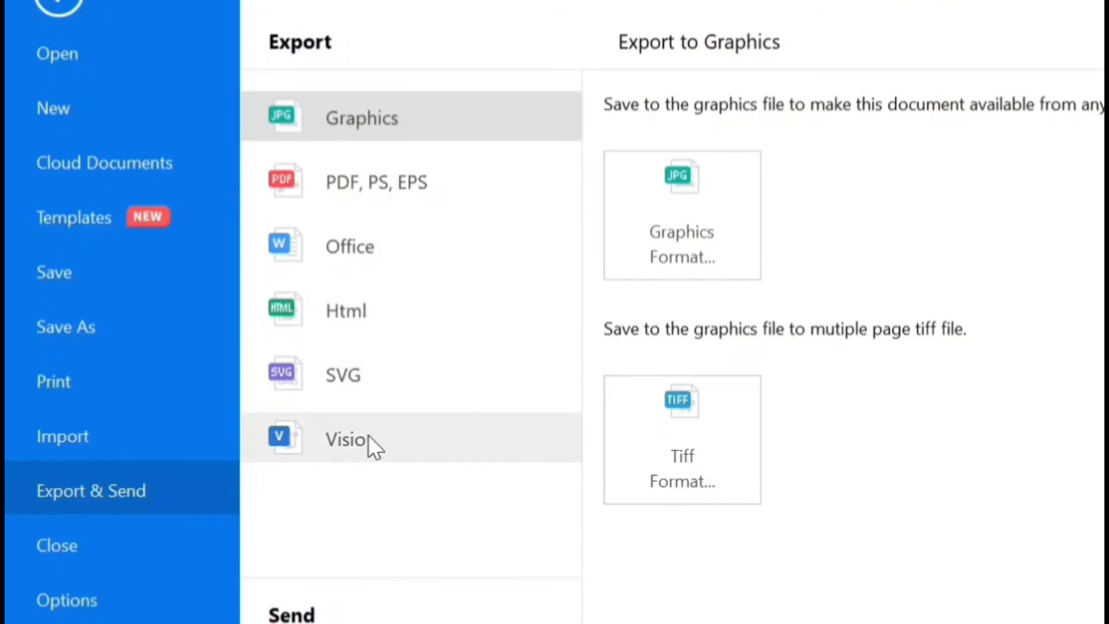
pyautogui.click(376, 184)
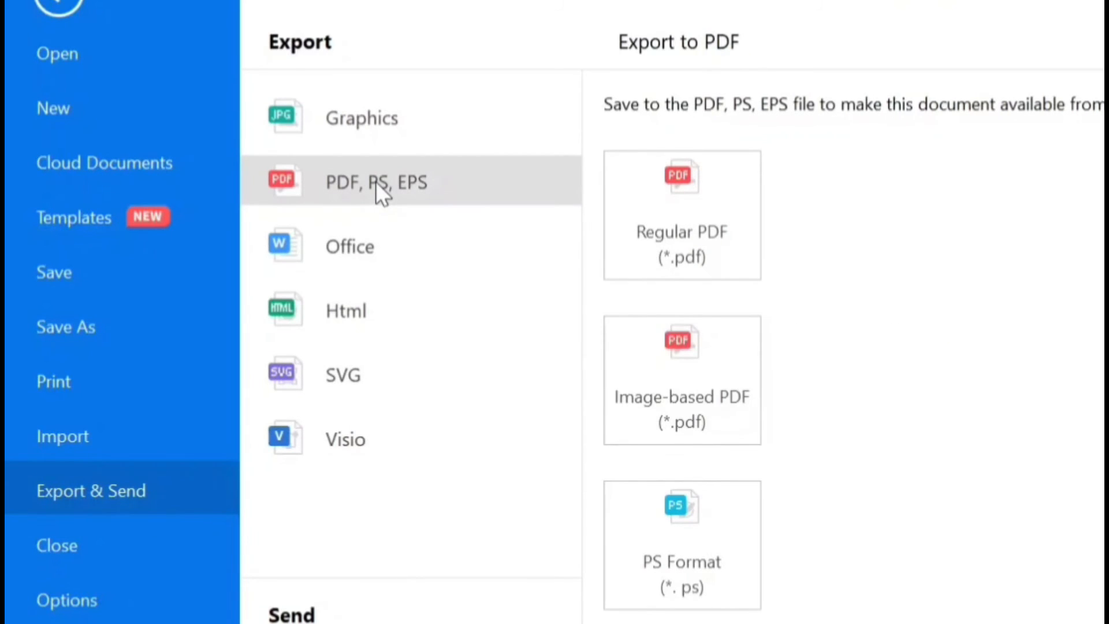
pyautogui.click(694, 238)
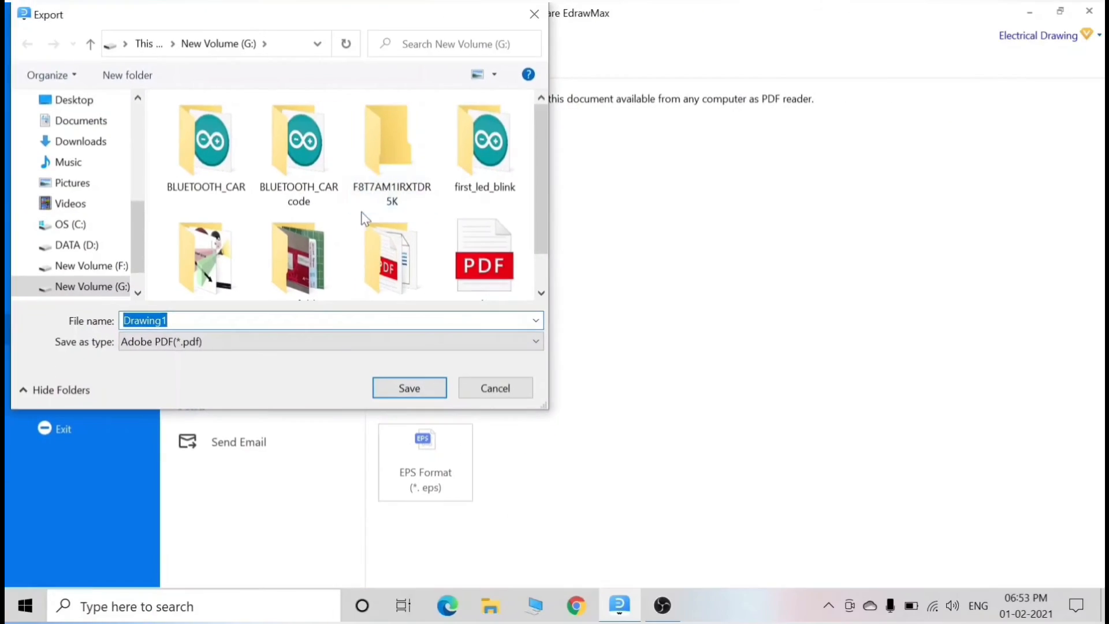
pyautogui.scroll(-1, 364, 218)
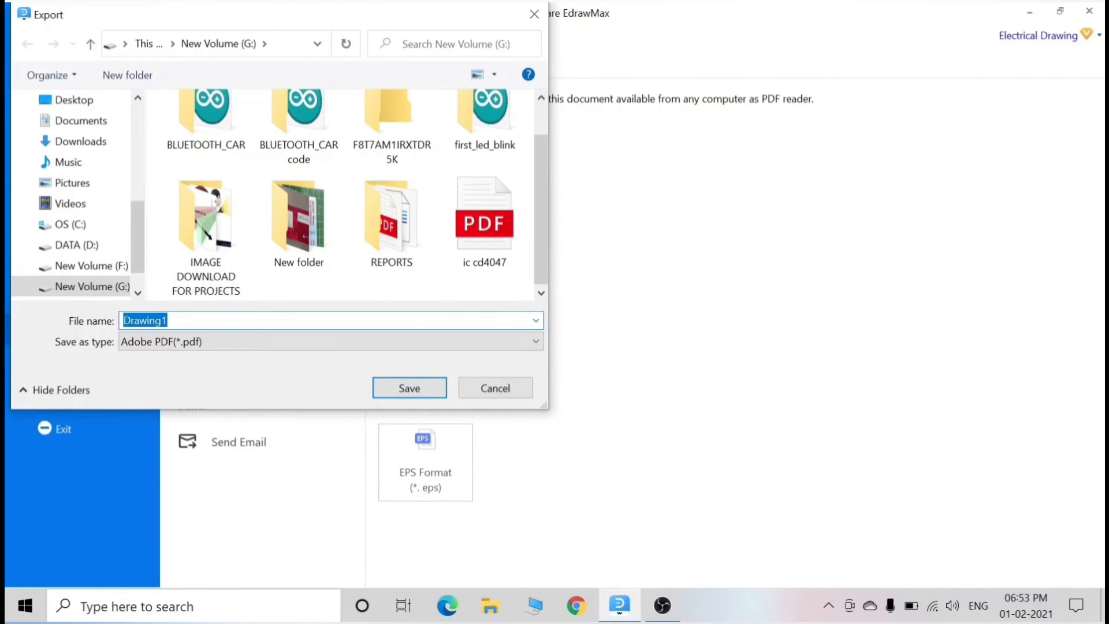
pyautogui.write('100')
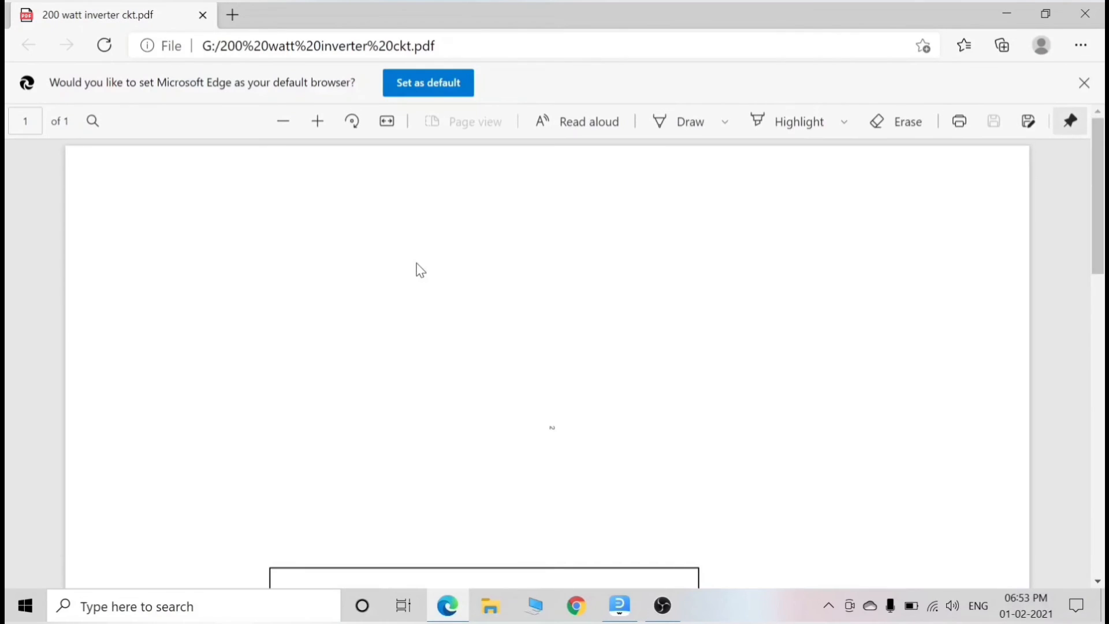
# Review the complete circuit diagram in the exported PDF
pyautogui.scroll(-5, 429, 273)
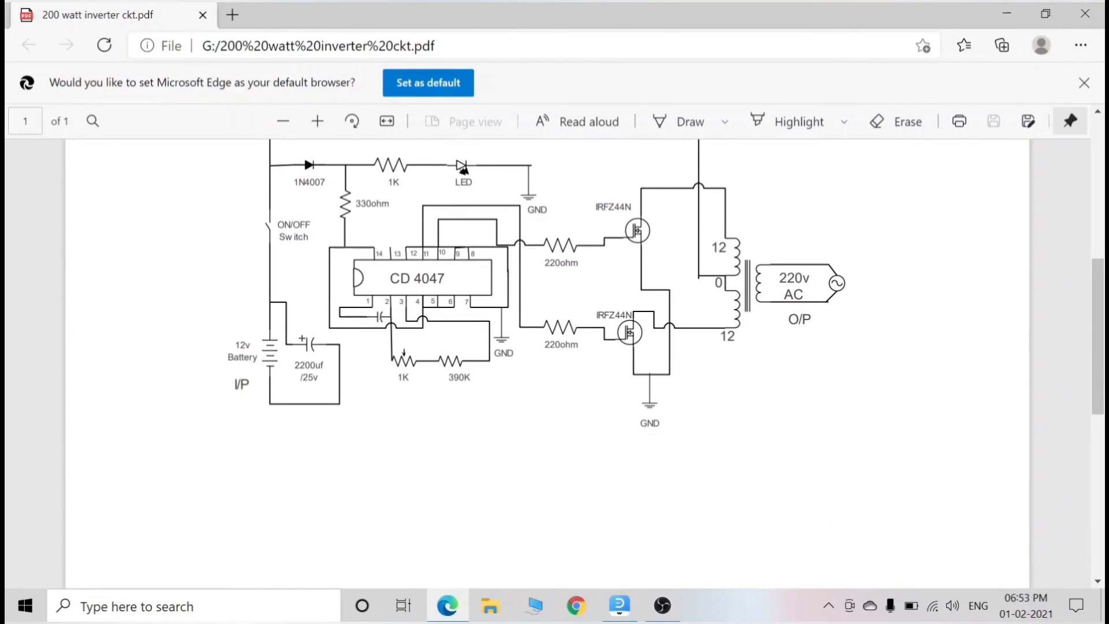
pyautogui.scroll(1, 480, 349)
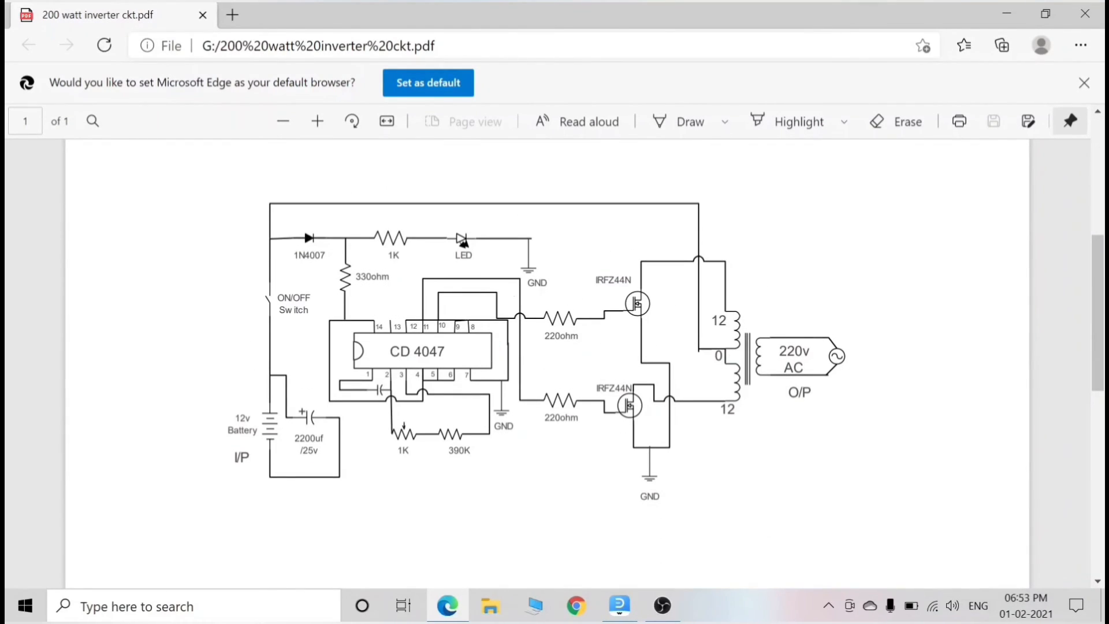
pyautogui.scroll(1, 711, 445)
pyautogui.scroll(-1, 710, 443)
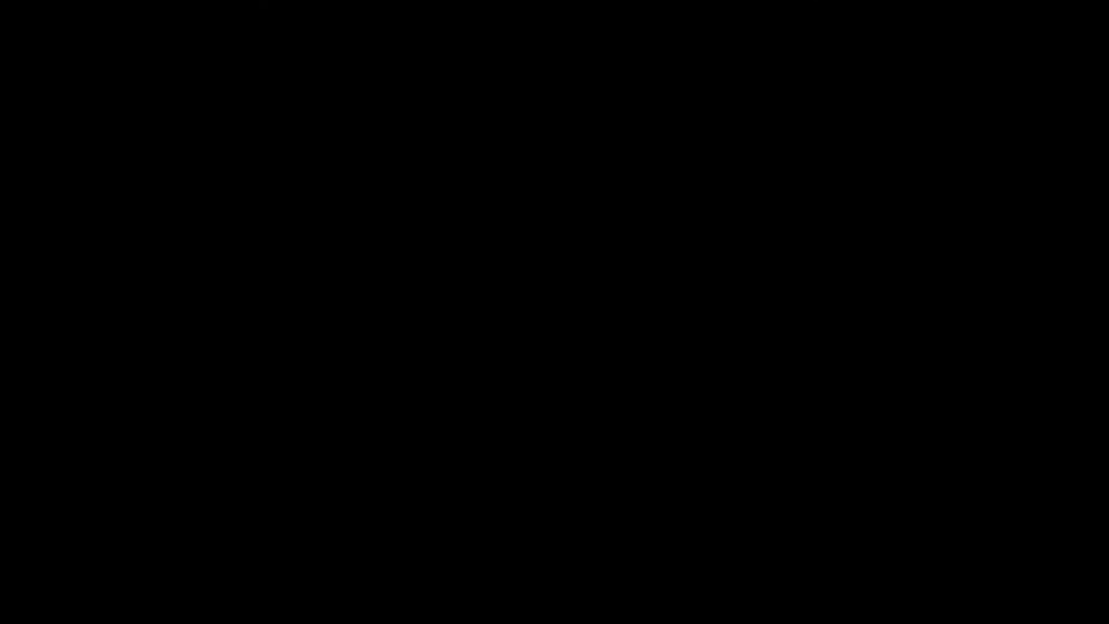